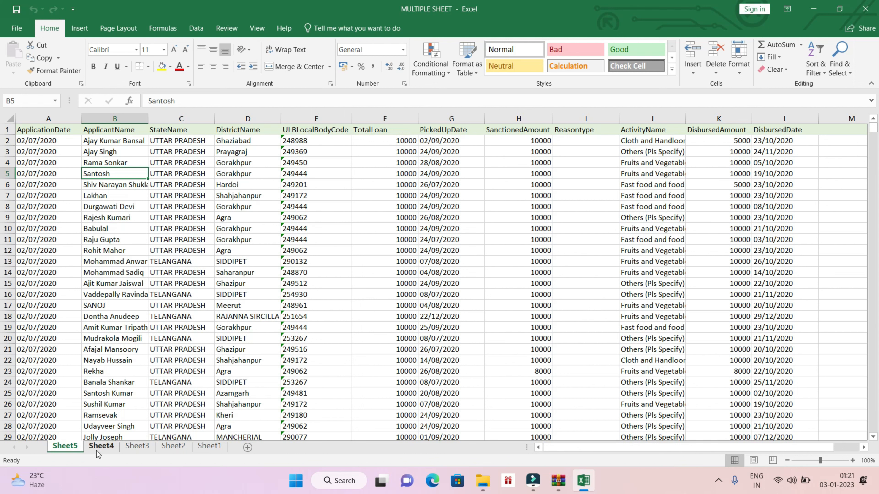
- Examine the loan data on Sheet4, Sheet3, Sheet2 and Sheet1, including the end of the Sheet2 data
{"action": "left_click", "coordinate": [101, 446]}
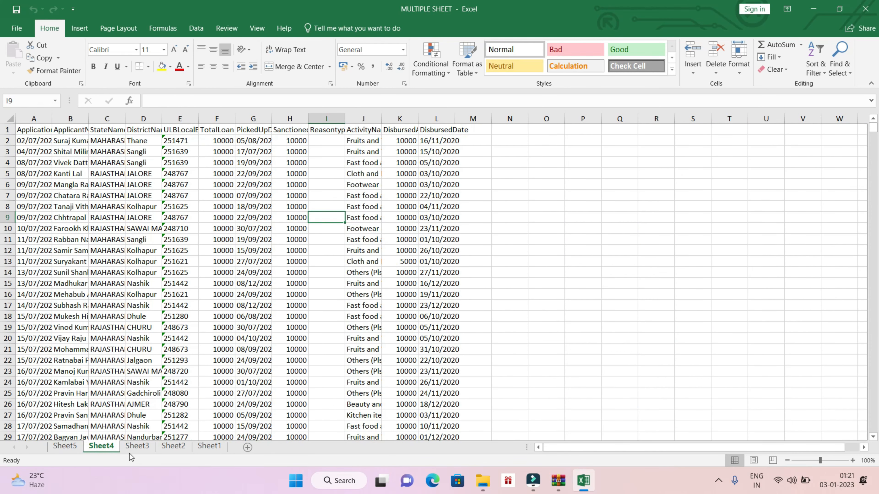
{"action": "left_click", "coordinate": [133, 447]}
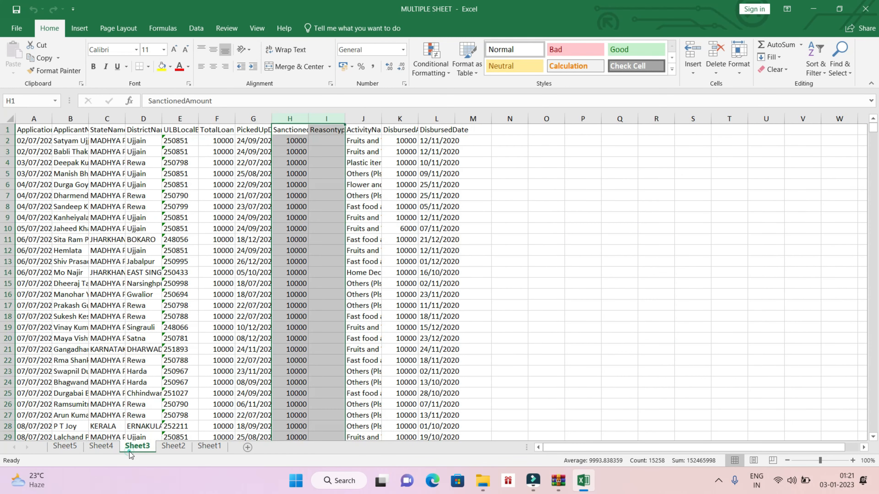
{"action": "left_click", "coordinate": [171, 447]}
{"action": "left_click", "coordinate": [209, 446]}
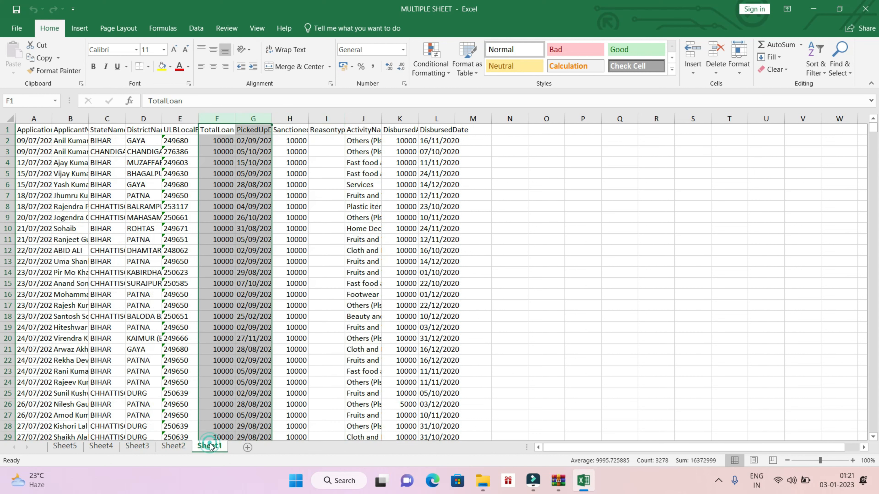
{"action": "left_click", "coordinate": [127, 282]}
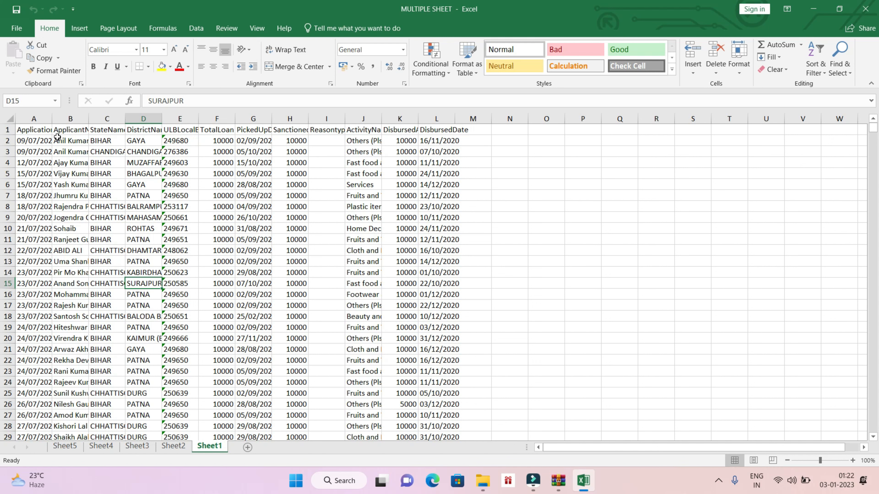
{"action": "left_click_drag", "start_coordinate": [32, 139], "coordinate": [421, 384]}
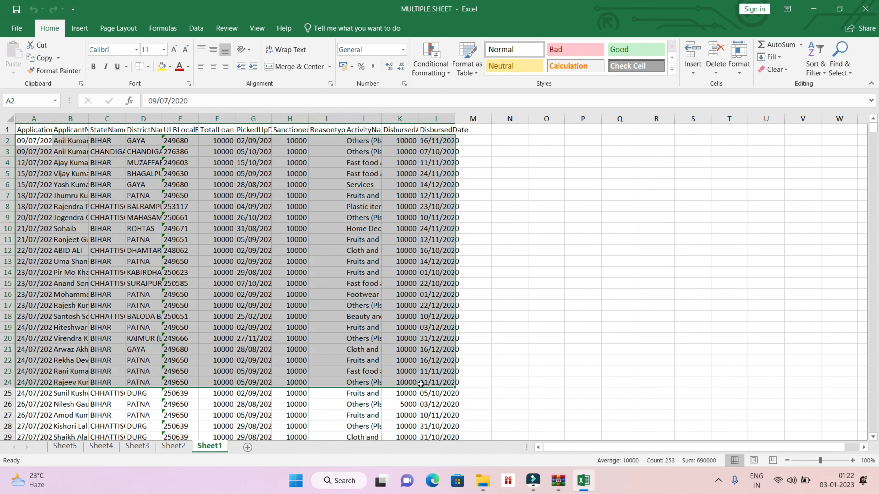
{"action": "left_click", "coordinate": [180, 450]}
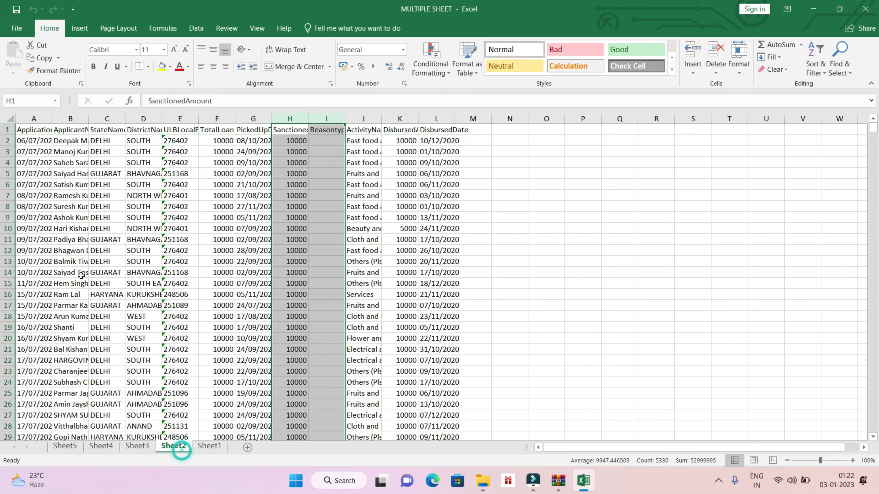
{"action": "left_click", "coordinate": [37, 260]}
{"action": "key", "text": "ctrl+Down"}
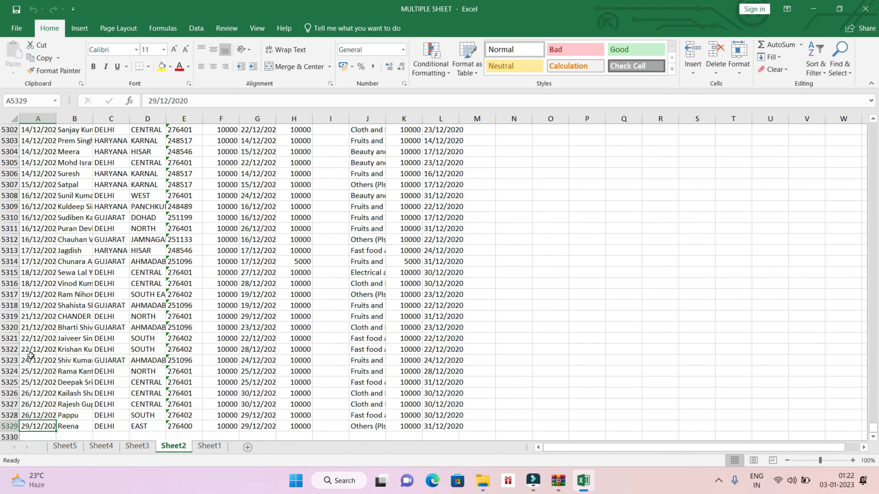
{"action": "scroll", "coordinate": [30, 356], "scroll_direction": "down", "scroll_amount": 1}
{"action": "left_click", "coordinate": [32, 405]}
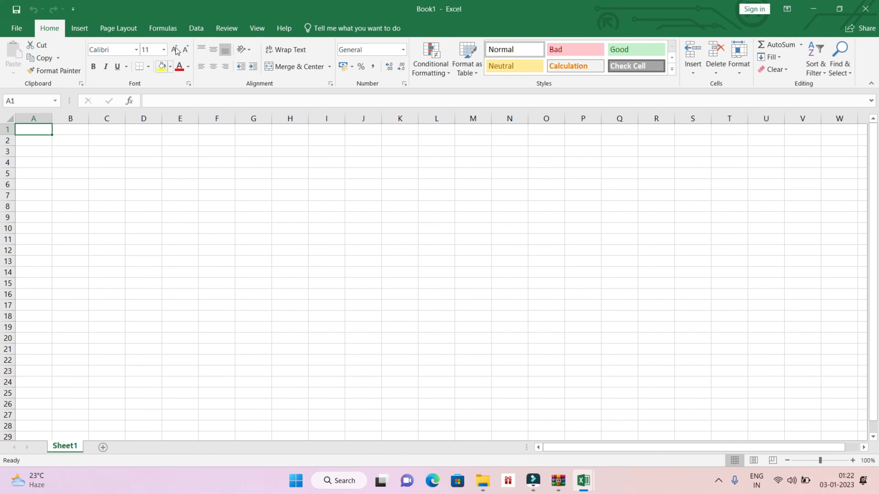
{"action": "left_click", "coordinate": [191, 33]}
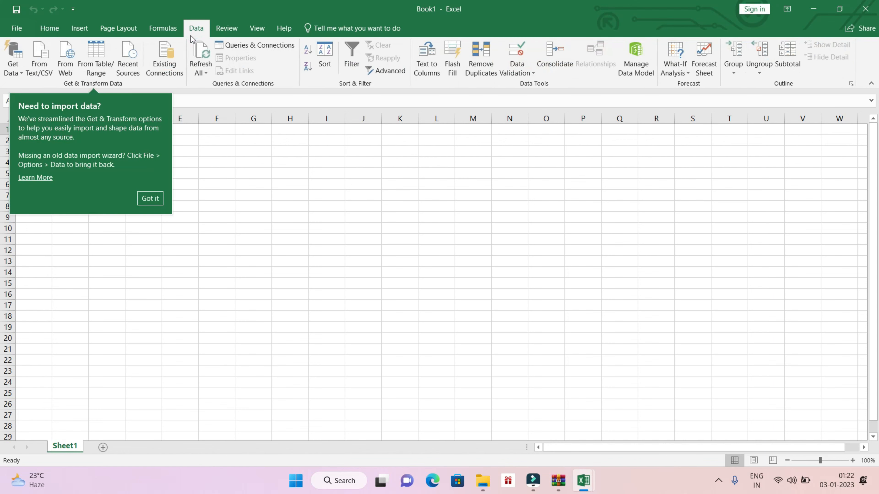
{"action": "left_click", "coordinate": [151, 198]}
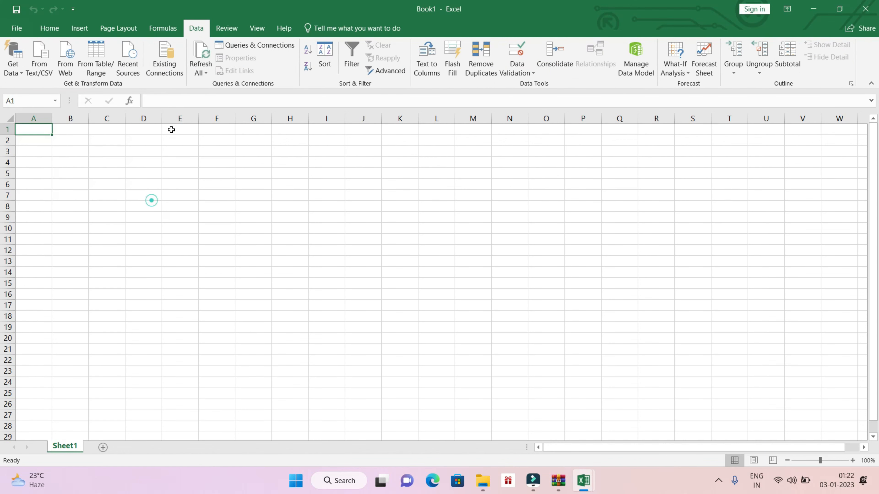
{"action": "left_click", "coordinate": [17, 70]}
{"action": "mouse_move", "coordinate": [74, 92]}
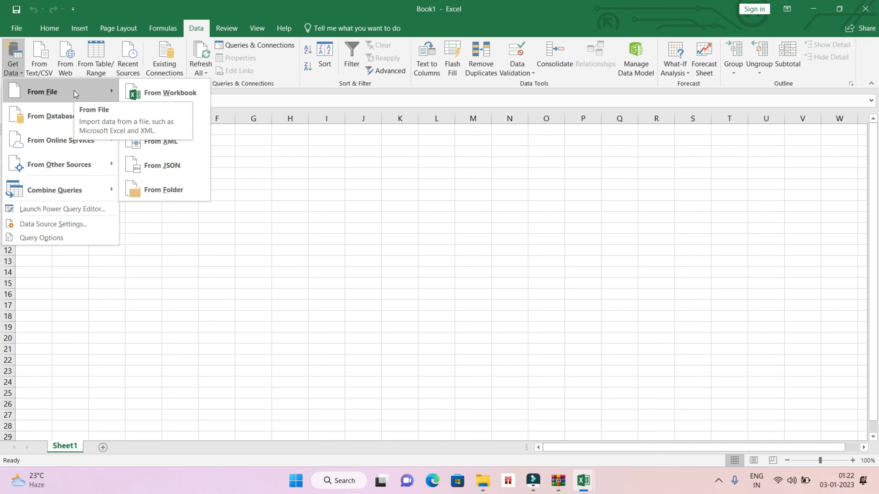
{"action": "left_click", "coordinate": [152, 98]}
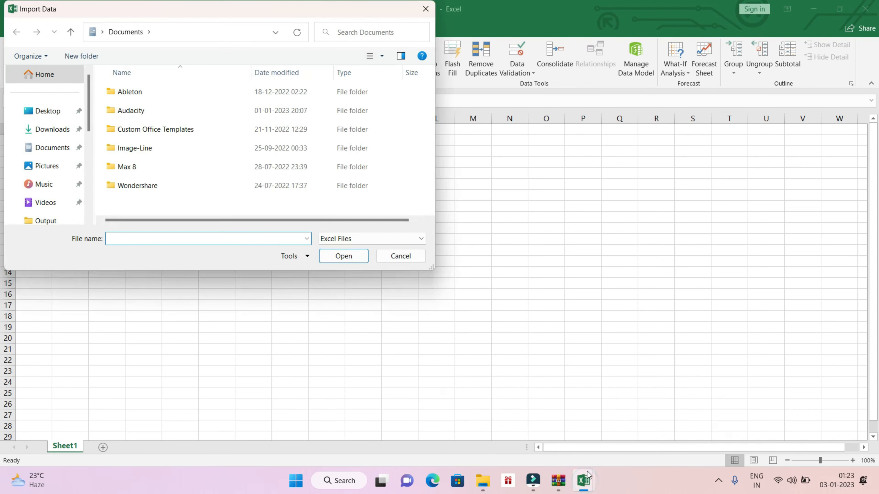
{"action": "left_click", "coordinate": [417, 255]}
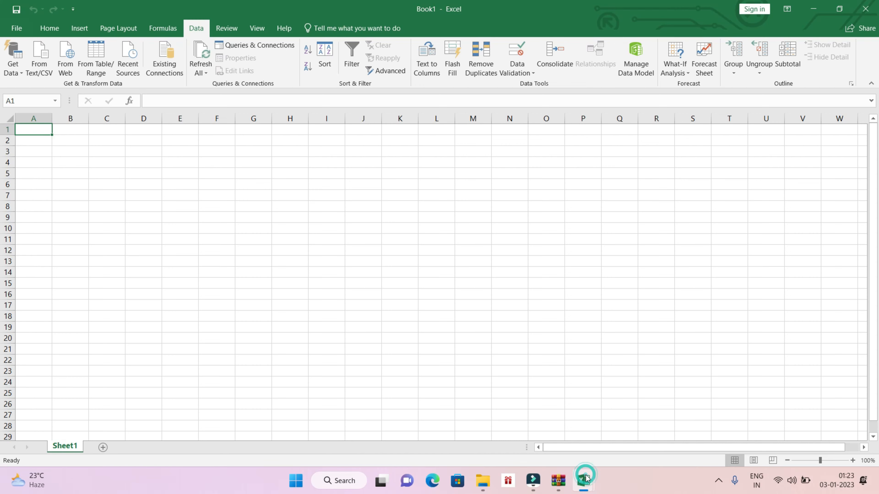
- Close the MULTIPLE SHEET workbook and return to the blank Book1 workbook
{"action": "left_click", "coordinate": [813, 9]}
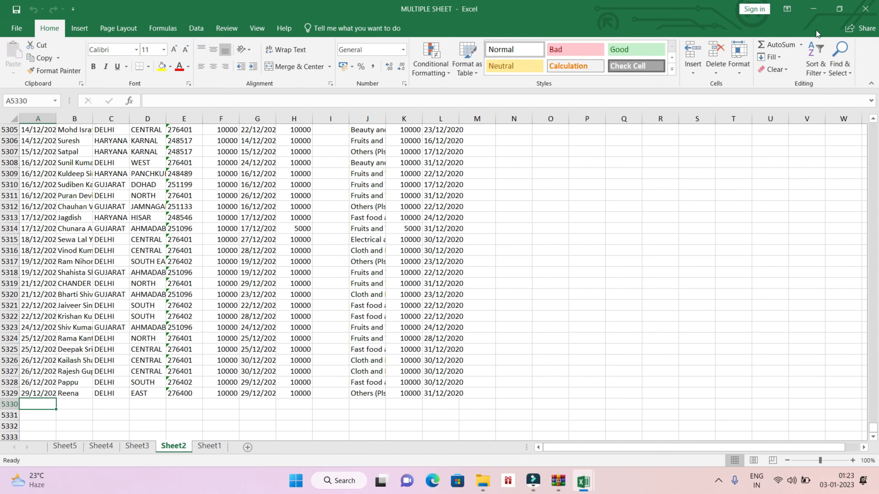
{"action": "left_click", "coordinate": [865, 9]}
{"action": "left_click", "coordinate": [583, 481]}
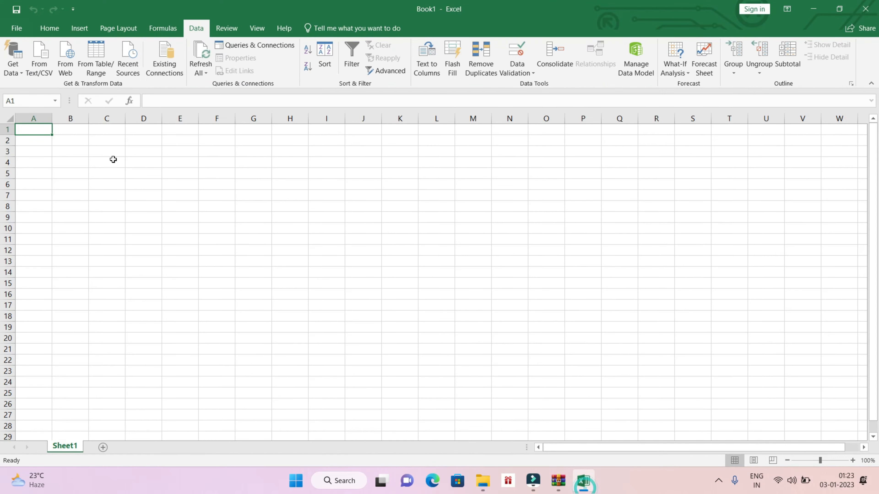
- Get data from a workbook file, choosing MULTIPLE SHEET in the MS EXCELL folder as the source
{"action": "left_click", "coordinate": [13, 57]}
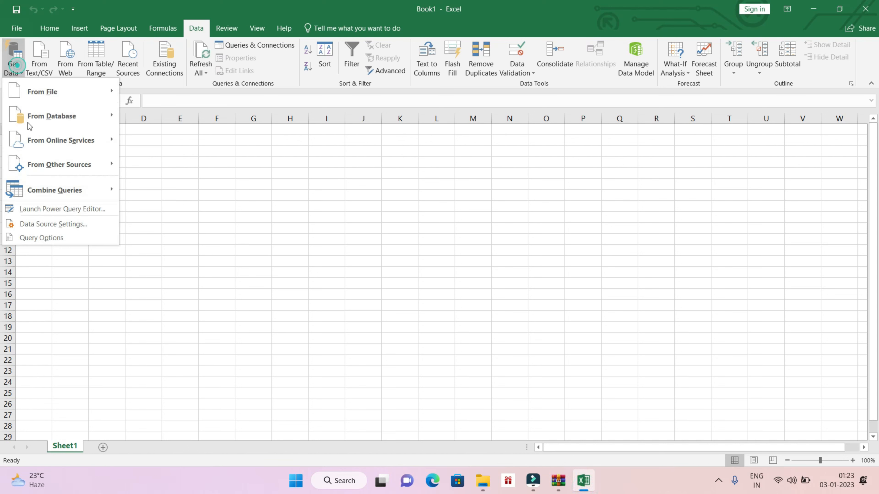
{"action": "left_click", "coordinate": [63, 87]}
{"action": "left_click", "coordinate": [165, 102]}
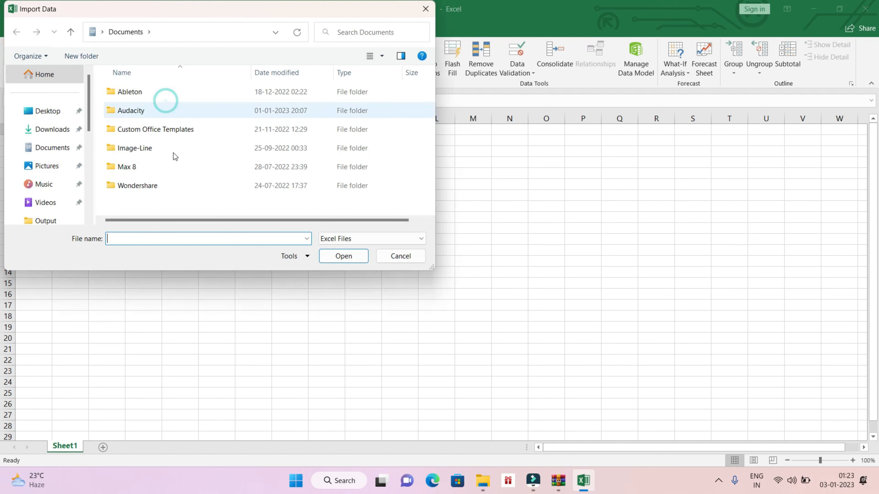
{"action": "scroll", "coordinate": [65, 185], "scroll_direction": "down", "scroll_amount": 2}
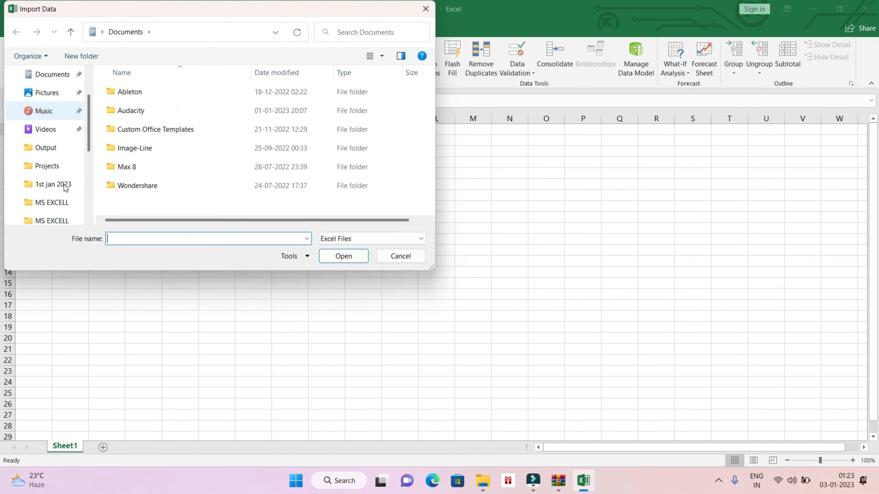
{"action": "left_click", "coordinate": [63, 205]}
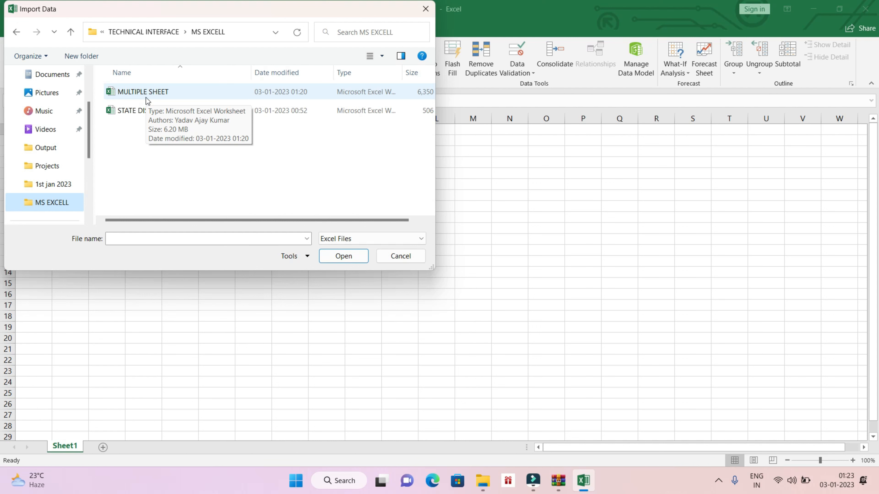
{"action": "double_click", "coordinate": [146, 97]}
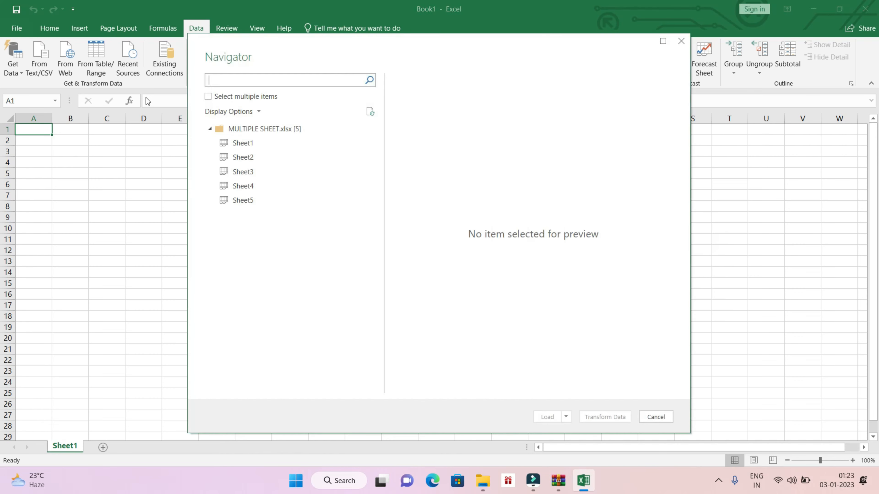
- Preview the data of Sheet1 through Sheet5 in the Navigator
{"action": "left_click", "coordinate": [243, 143]}
{"action": "left_click", "coordinate": [257, 172]}
{"action": "left_click", "coordinate": [252, 201]}
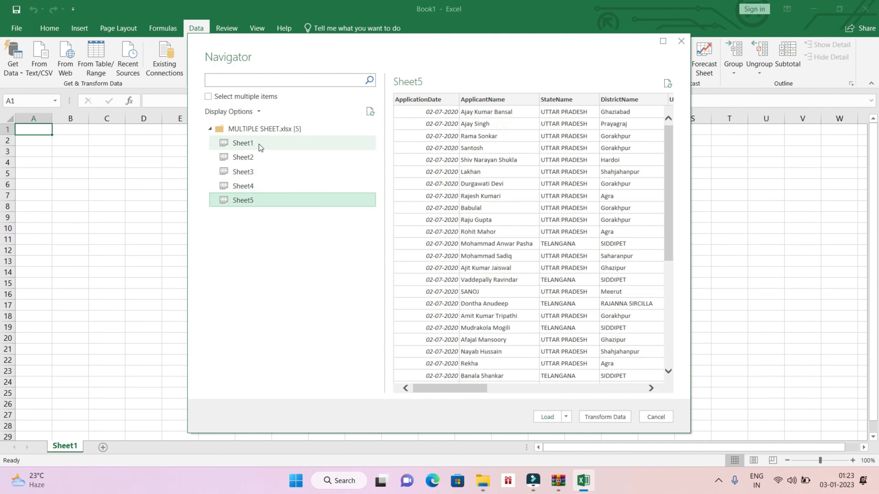
{"action": "left_click", "coordinate": [258, 143]}
{"action": "left_click", "coordinate": [259, 157]}
{"action": "left_click", "coordinate": [258, 172]}
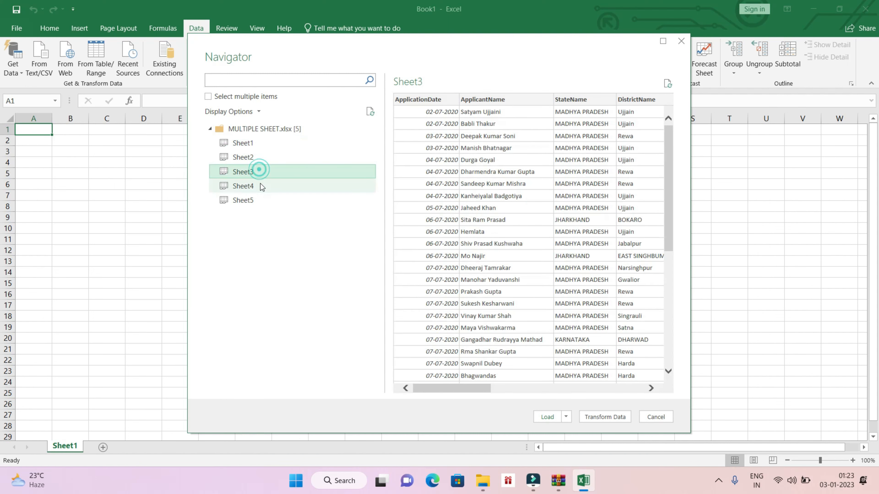
{"action": "left_click", "coordinate": [260, 184]}
{"action": "left_click", "coordinate": [259, 200]}
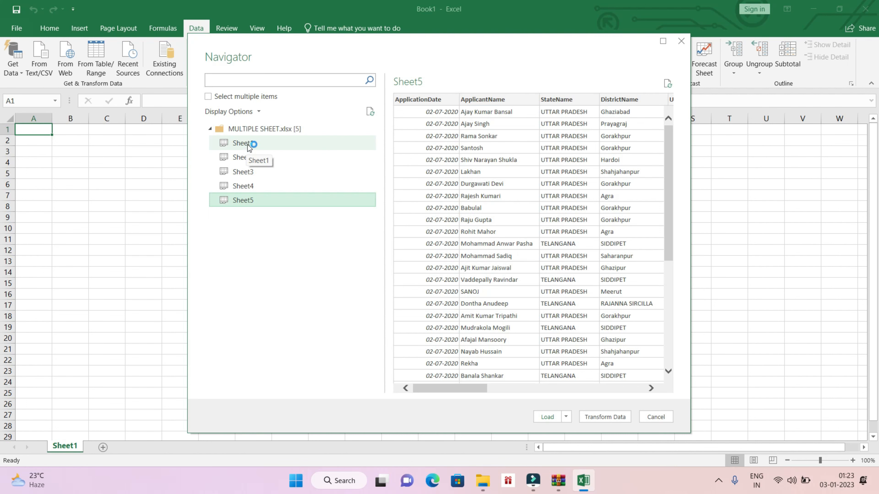
- Load Sheet1 of the source workbook as a query that only creates a connection
{"action": "left_click", "coordinate": [248, 146]}
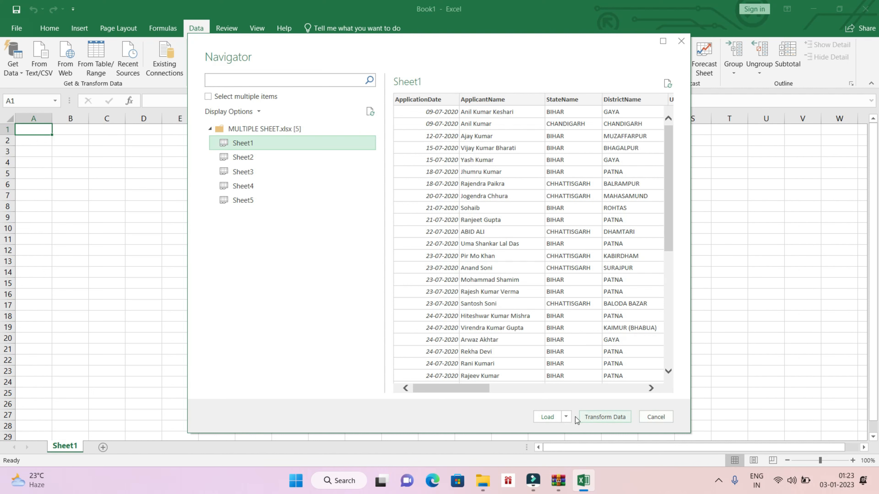
{"action": "left_click", "coordinate": [568, 417]}
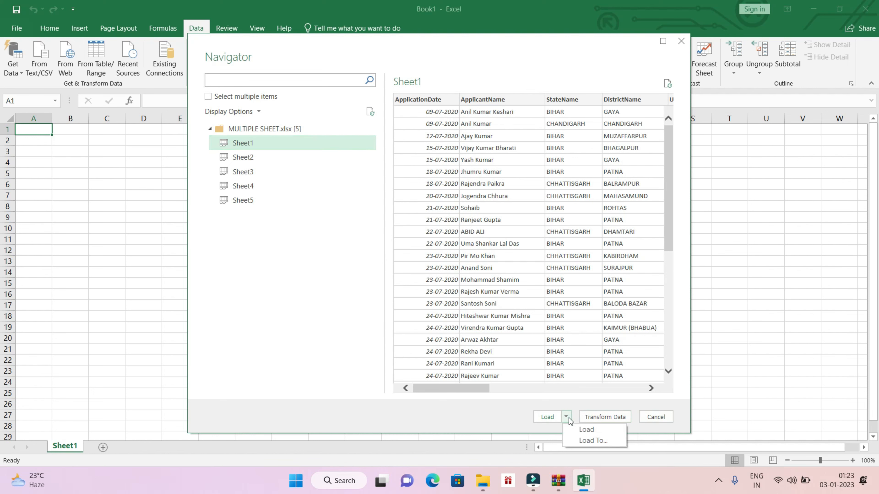
{"action": "left_click", "coordinate": [585, 440]}
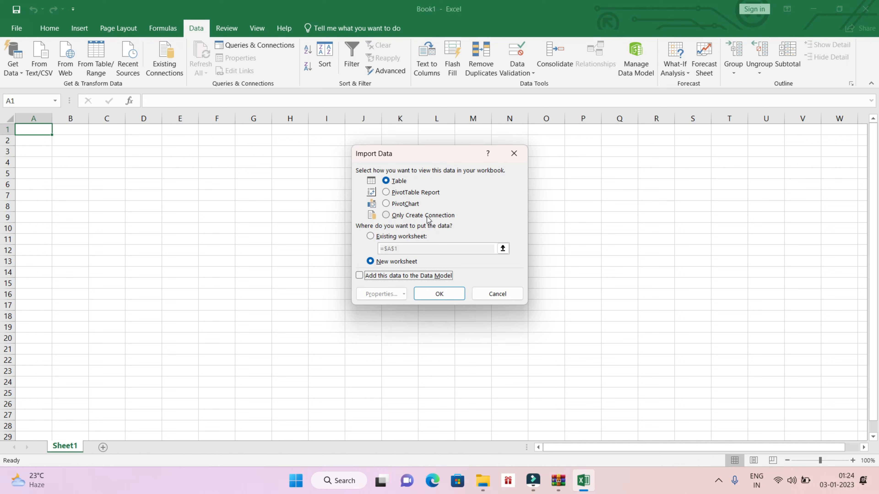
{"action": "left_click", "coordinate": [386, 214]}
{"action": "left_click", "coordinate": [432, 293]}
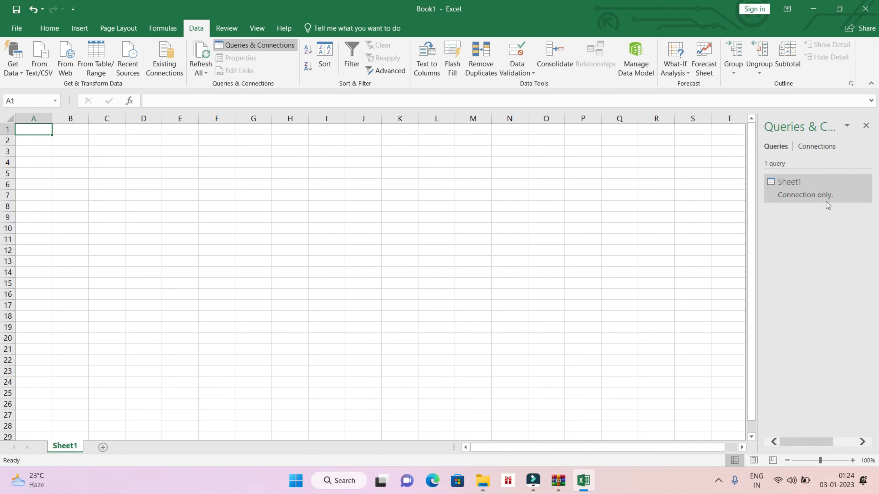
- Get data from the MULTIPLE SHEET workbook again and load Sheet2 as a connection-only query
{"action": "left_click", "coordinate": [12, 61]}
{"action": "mouse_move", "coordinate": [87, 92]}
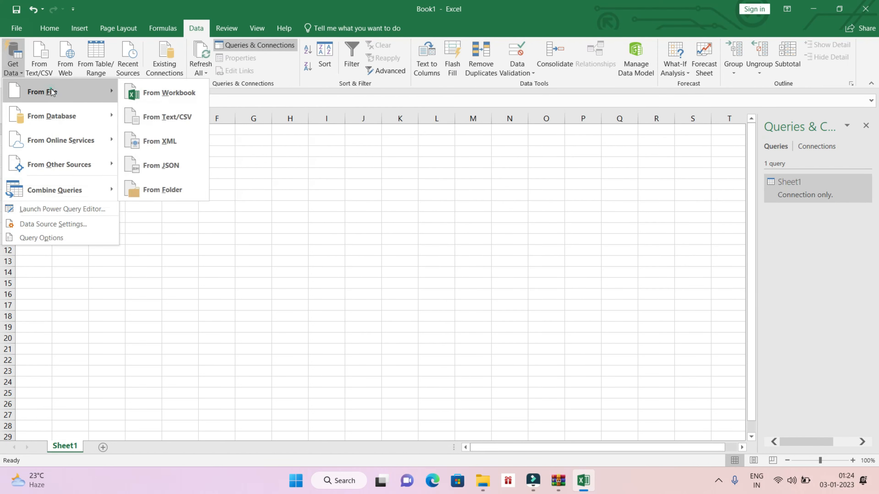
{"action": "left_click", "coordinate": [170, 93]}
{"action": "double_click", "coordinate": [161, 92]}
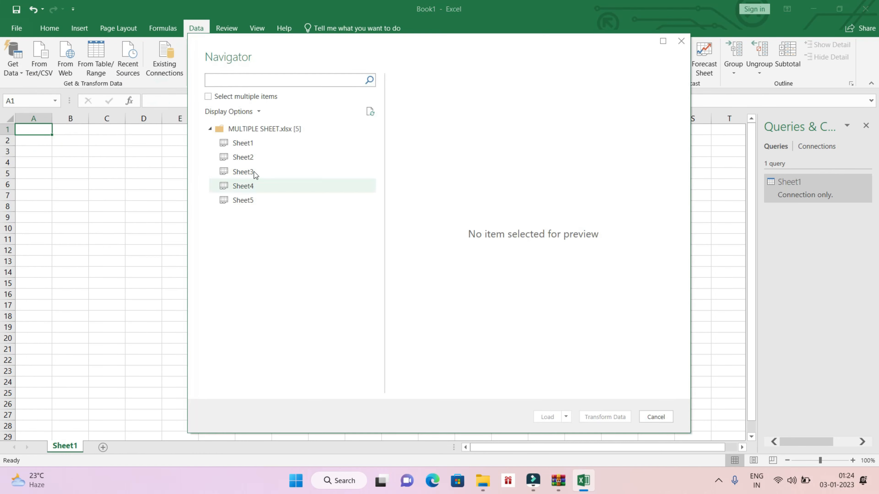
{"action": "left_click", "coordinate": [256, 158]}
{"action": "left_click", "coordinate": [566, 416]}
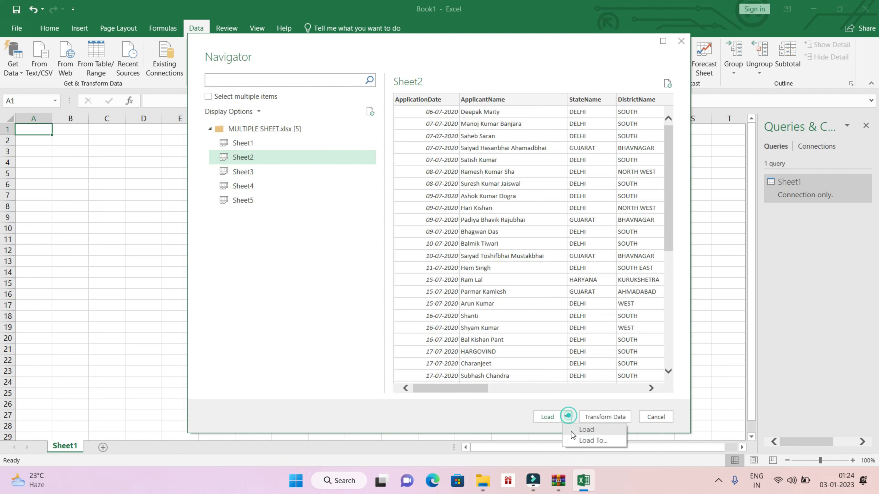
{"action": "left_click", "coordinate": [585, 440]}
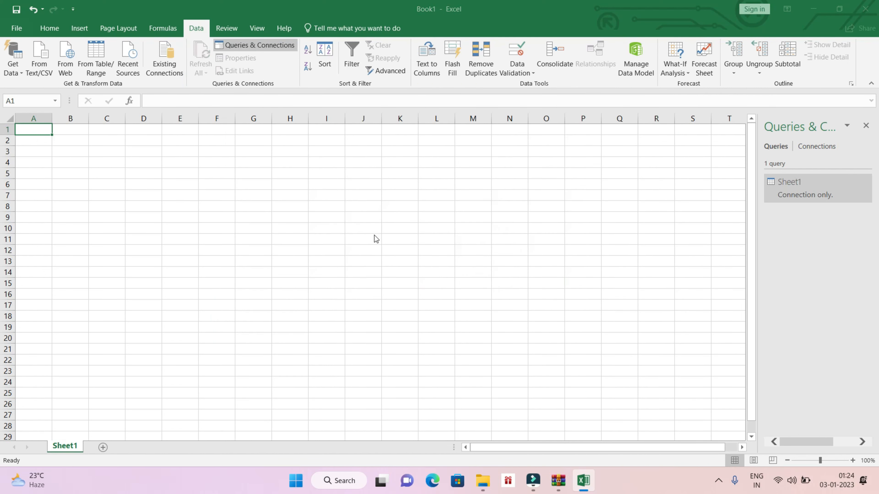
{"action": "left_click", "coordinate": [398, 216]}
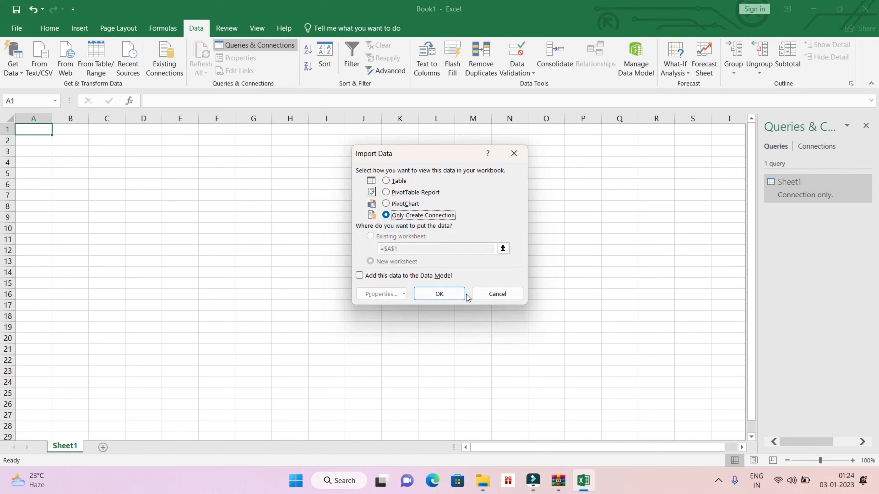
{"action": "left_click", "coordinate": [456, 293]}
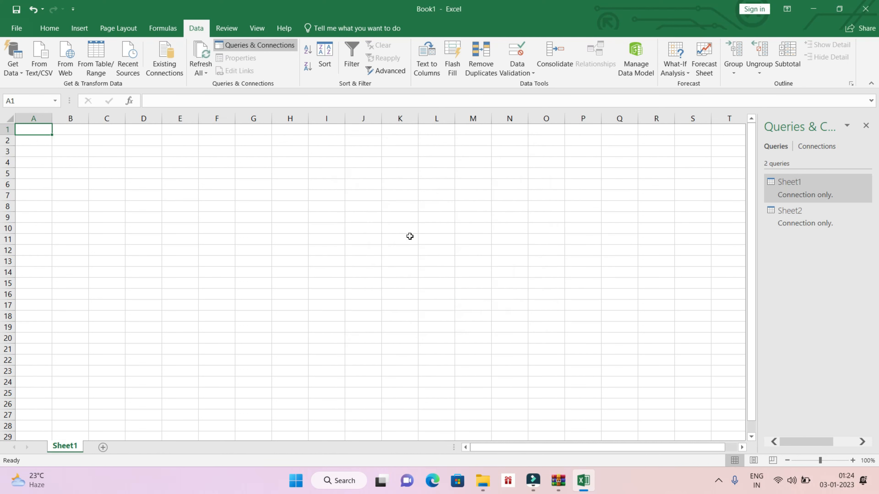
- Get data from the MULTIPLE SHEET workbook and load Sheet3 as a connection-only query
{"action": "left_click", "coordinate": [12, 59]}
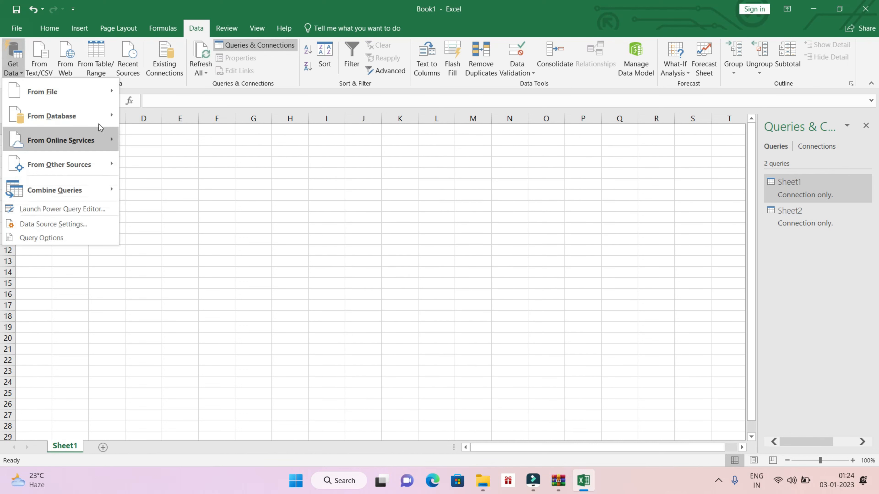
{"action": "left_click", "coordinate": [87, 92]}
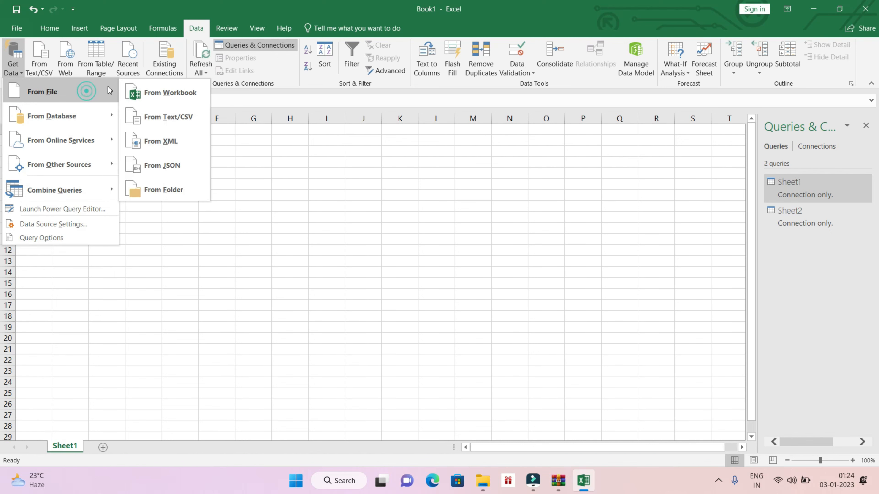
{"action": "left_click", "coordinate": [175, 92]}
{"action": "double_click", "coordinate": [153, 93]}
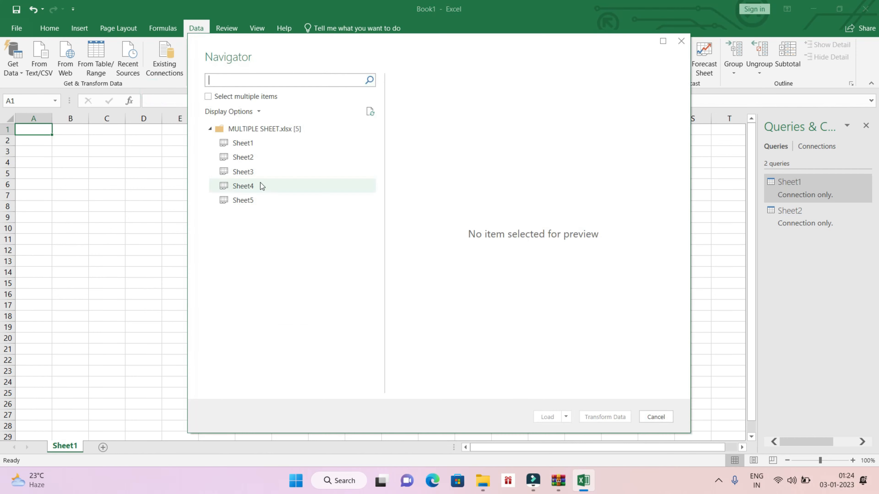
{"action": "left_click", "coordinate": [262, 172]}
{"action": "left_click", "coordinate": [566, 417]}
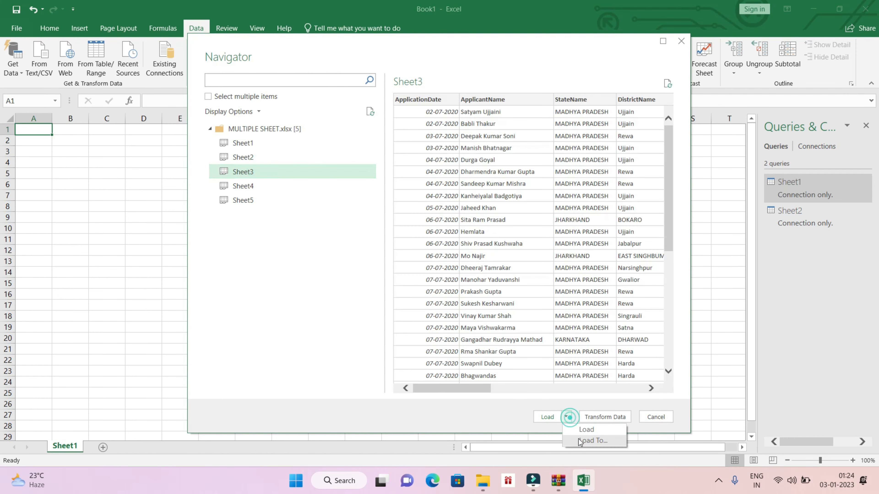
{"action": "left_click", "coordinate": [580, 440]}
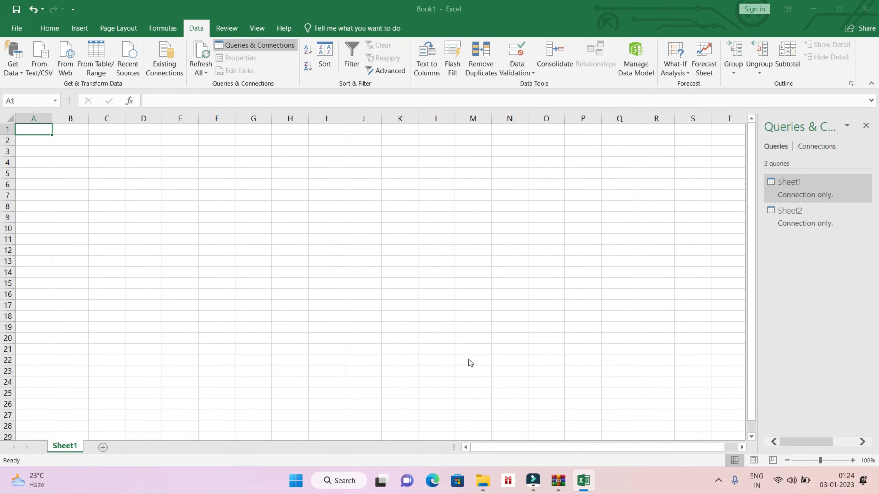
{"action": "left_click", "coordinate": [418, 215]}
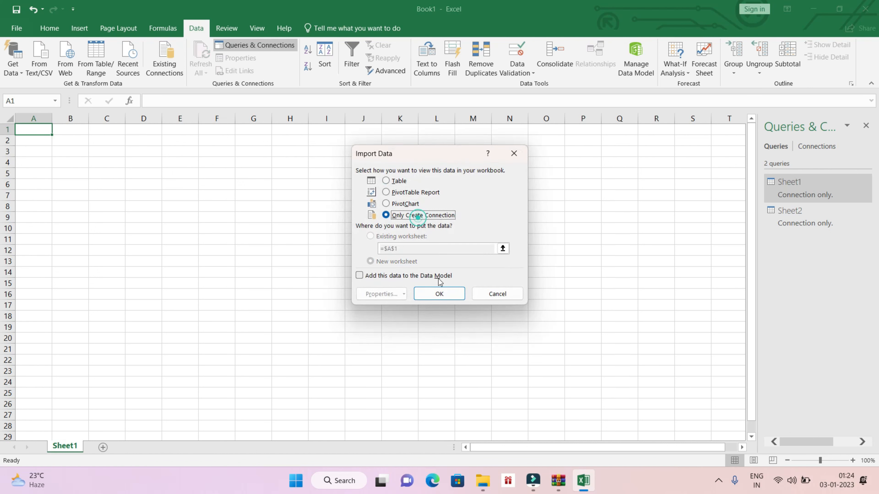
{"action": "left_click", "coordinate": [438, 293]}
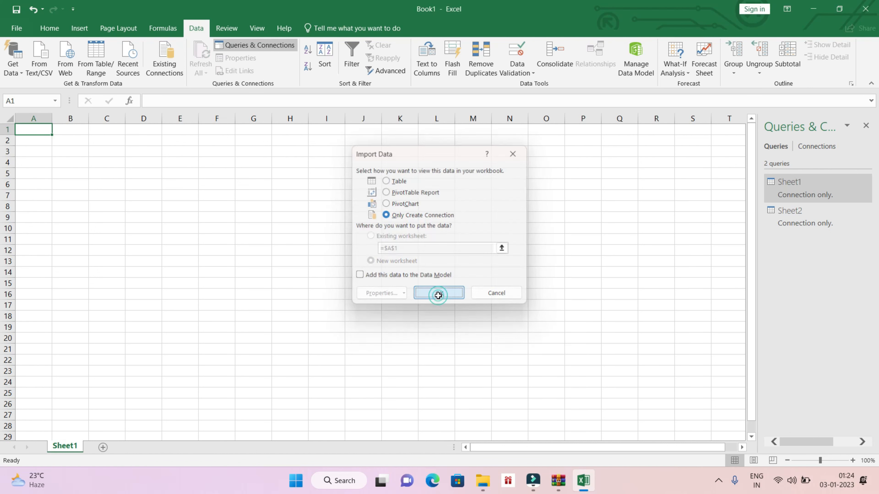
- Get data from the MULTIPLE SHEET workbook again and load Sheet4 as a connection-only query
{"action": "left_click", "coordinate": [7, 58]}
{"action": "mouse_move", "coordinate": [71, 92]}
{"action": "left_click", "coordinate": [159, 97]}
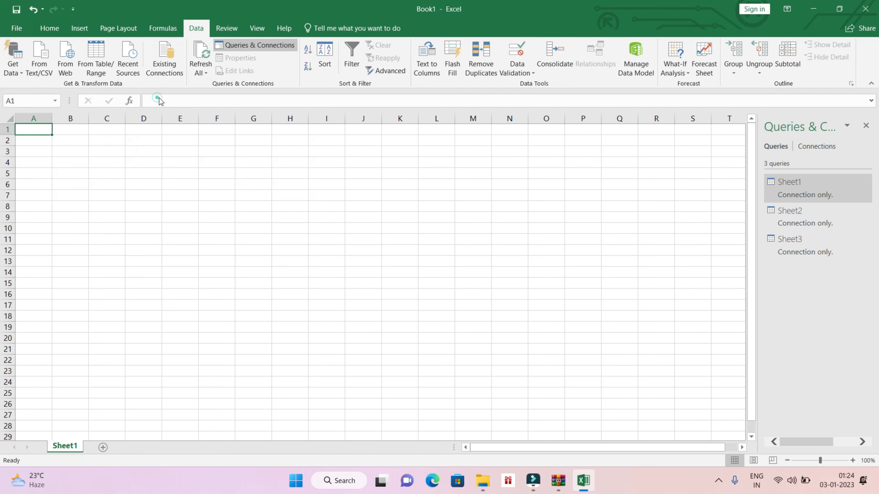
{"action": "double_click", "coordinate": [171, 95]}
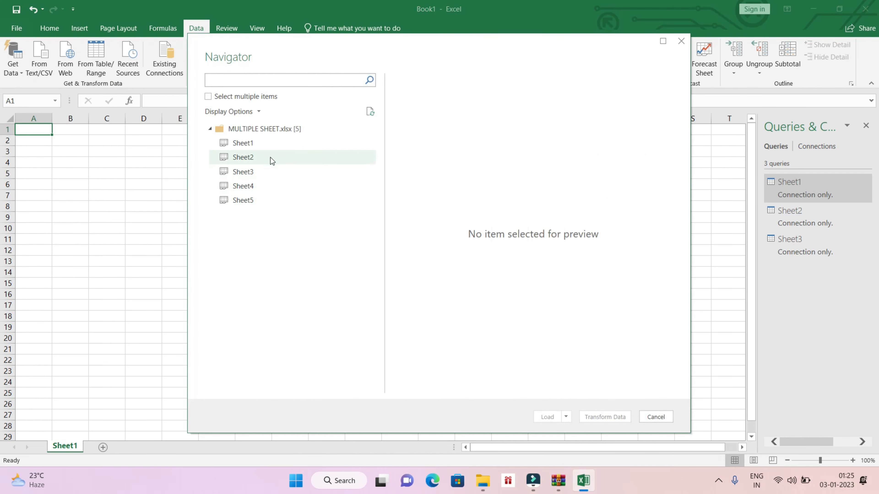
{"action": "left_click", "coordinate": [264, 186]}
{"action": "left_click", "coordinate": [566, 417]}
{"action": "left_click", "coordinate": [578, 440]}
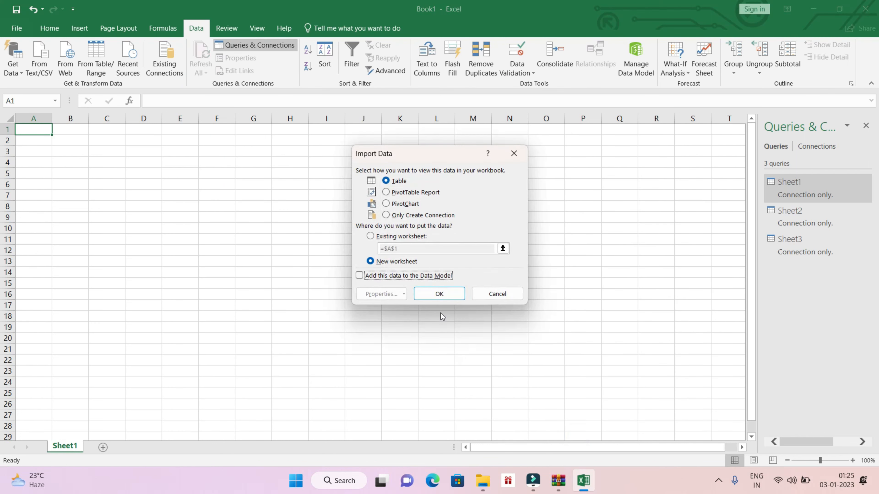
{"action": "left_click", "coordinate": [425, 215]}
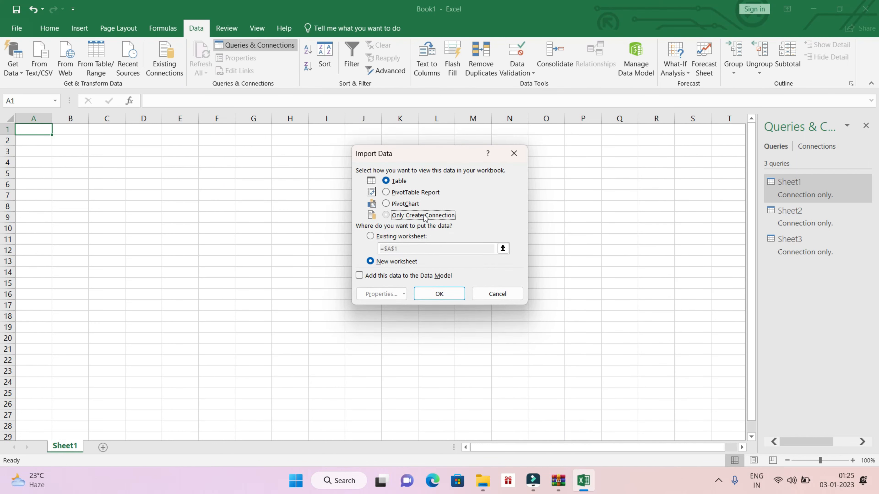
{"action": "left_click", "coordinate": [452, 289]}
- Get data from the MULTIPLE SHEET workbook once more and load Sheet5 as a connection-only query
{"action": "left_click", "coordinate": [13, 59]}
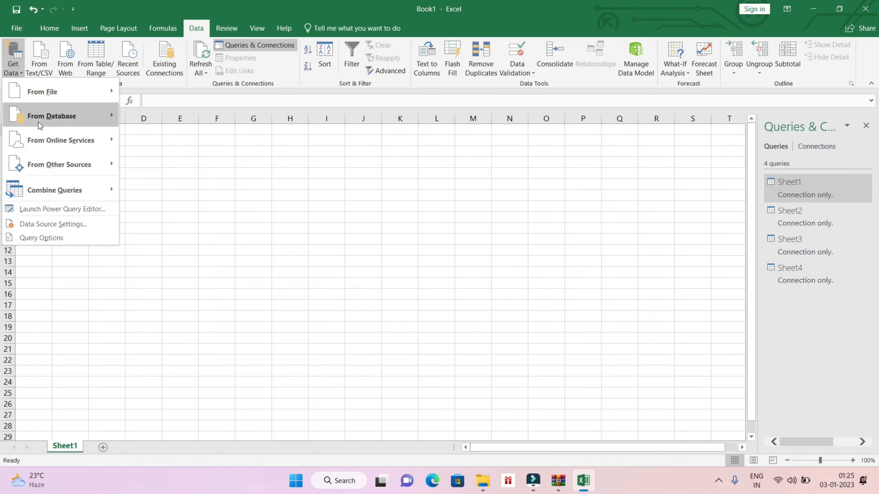
{"action": "left_click", "coordinate": [55, 92]}
{"action": "left_click", "coordinate": [166, 93]}
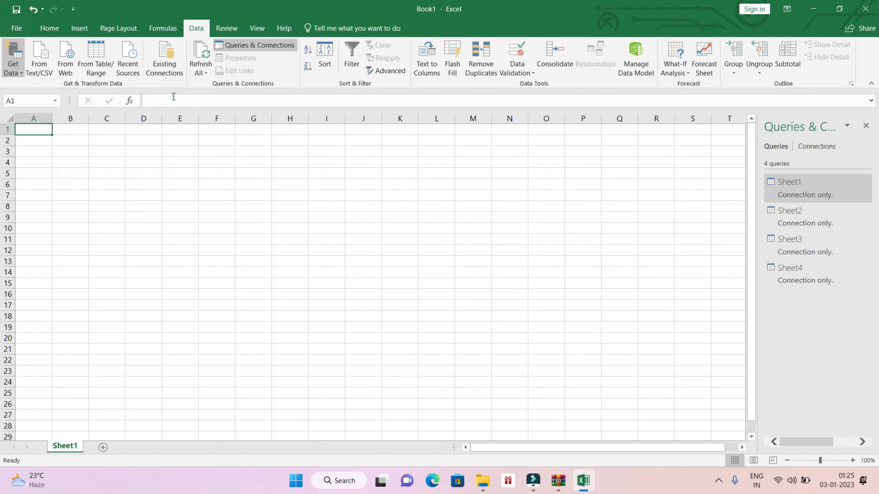
{"action": "double_click", "coordinate": [142, 92]}
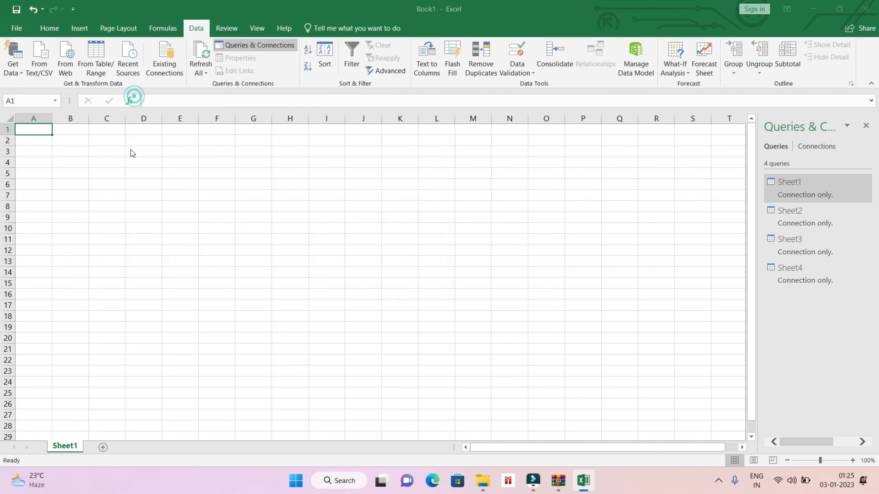
{"action": "left_click", "coordinate": [253, 199]}
{"action": "left_click", "coordinate": [566, 417]}
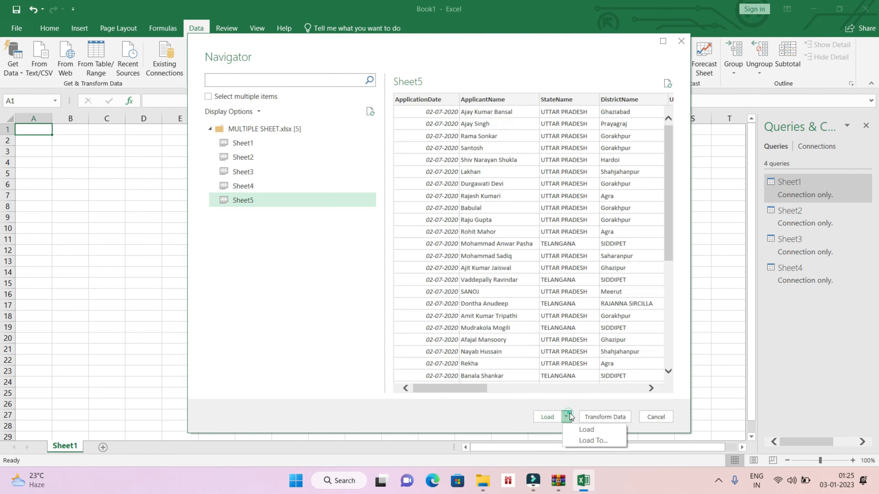
{"action": "left_click", "coordinate": [582, 441]}
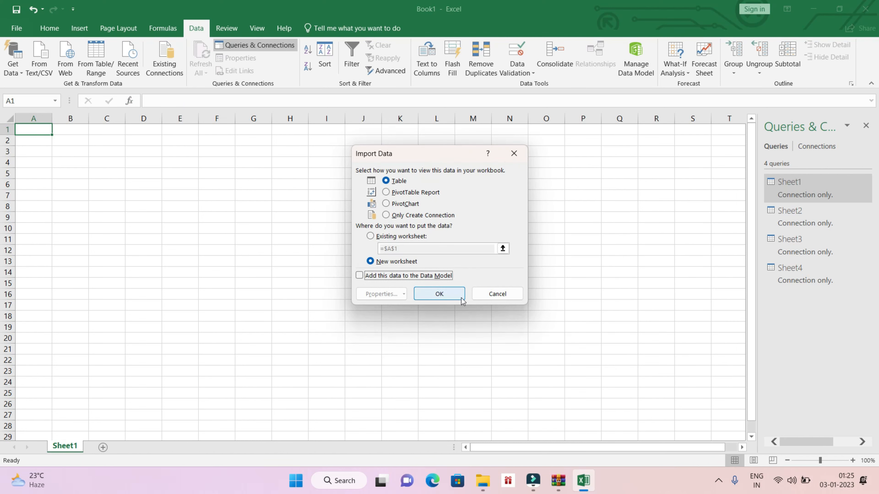
{"action": "left_click", "coordinate": [409, 216]}
{"action": "left_click", "coordinate": [439, 294]}
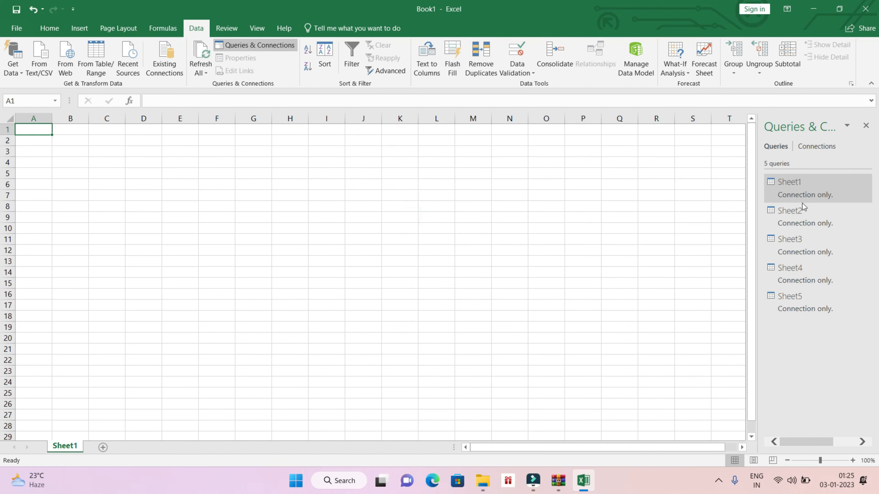
- Append the Sheet1 through Sheet5 queries and load the combined data as a table on a new worksheet
{"action": "mouse_move", "coordinate": [806, 236]}
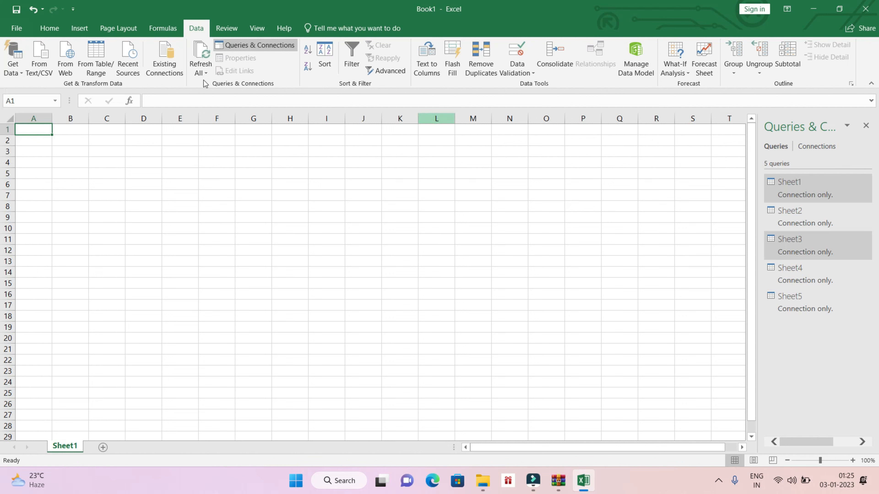
{"action": "left_click", "coordinate": [10, 68]}
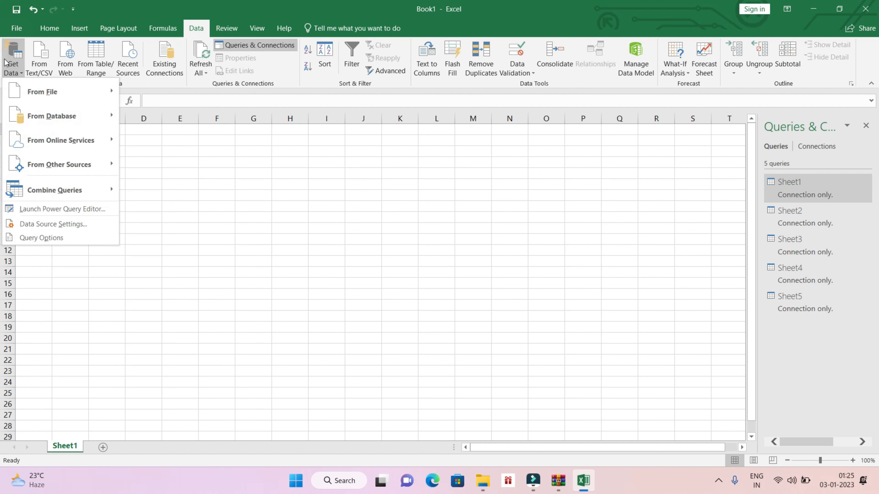
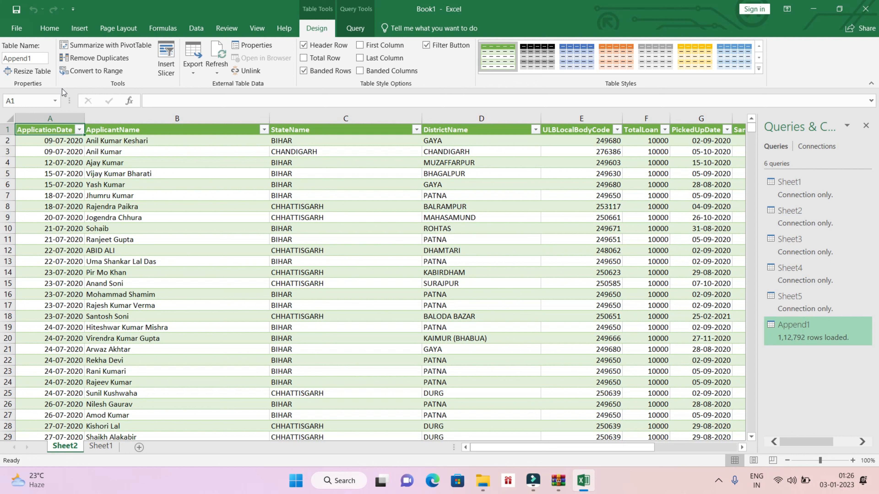
- Convert the appended table to a normal range, permanently removing its query definition from the sheet
{"action": "left_click", "coordinate": [256, 183]}
{"action": "left_click", "coordinate": [284, 194]}
{"action": "left_click", "coordinate": [361, 210]}
{"action": "left_click", "coordinate": [521, 192]}
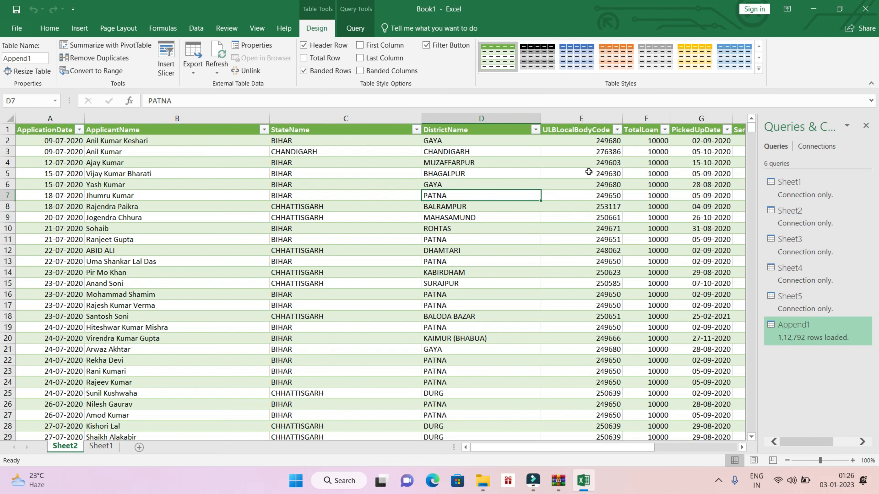
{"action": "left_click", "coordinate": [617, 259]}
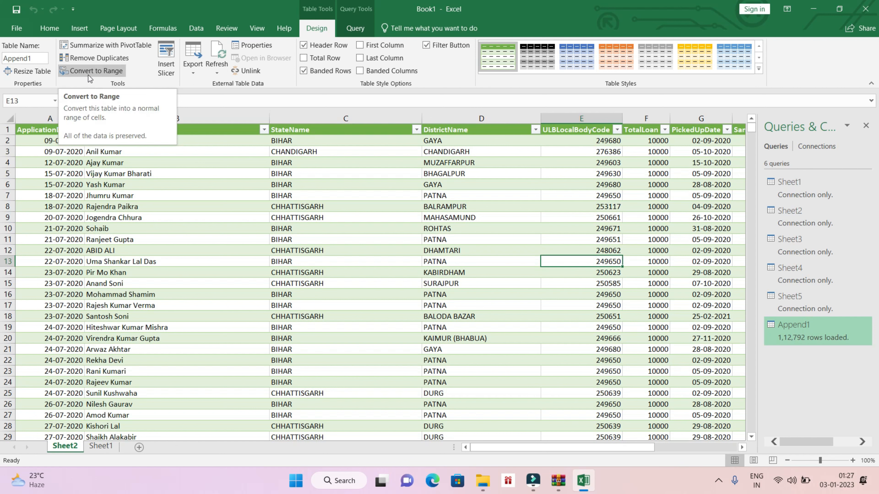
{"action": "left_click", "coordinate": [109, 76]}
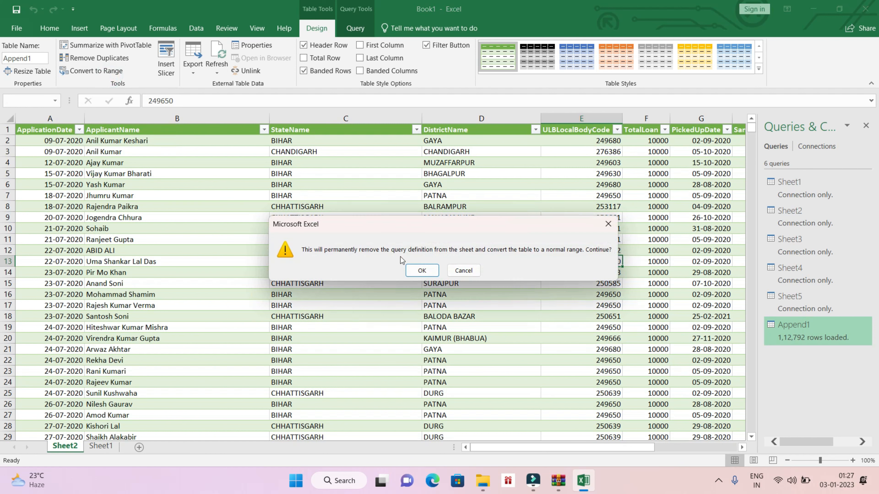
{"action": "left_click", "coordinate": [421, 271]}
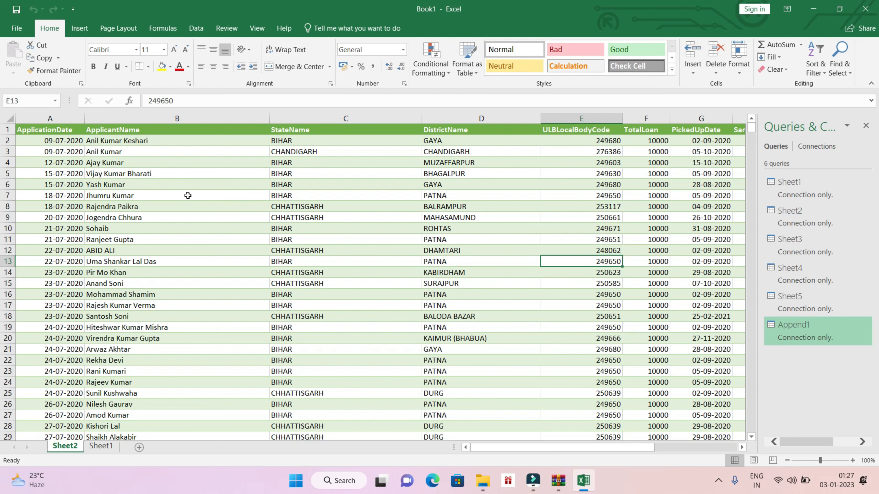
- Check the combined data across its columns and the entry count of the ApplicationDate column
{"action": "left_click_drag", "start_coordinate": [477, 447], "coordinate": [502, 445]}
{"action": "left_click", "coordinate": [65, 120]}
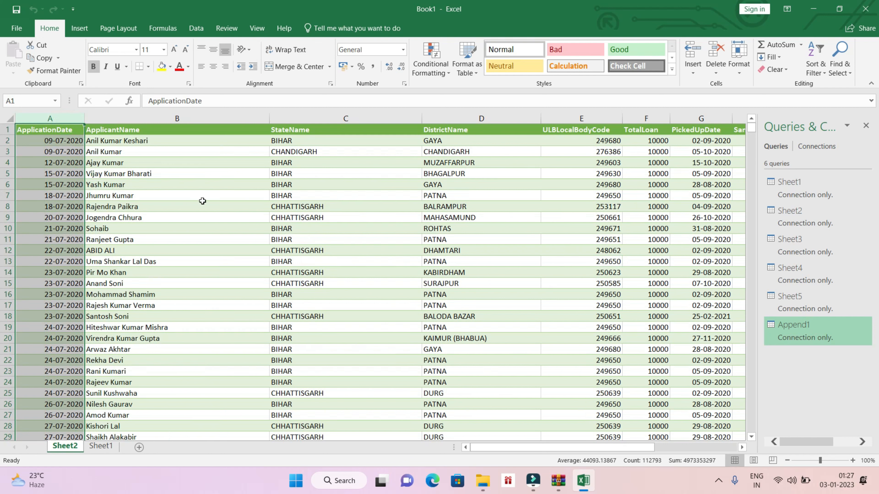
{"action": "left_click", "coordinate": [135, 163]}
{"action": "left_click", "coordinate": [146, 151]}
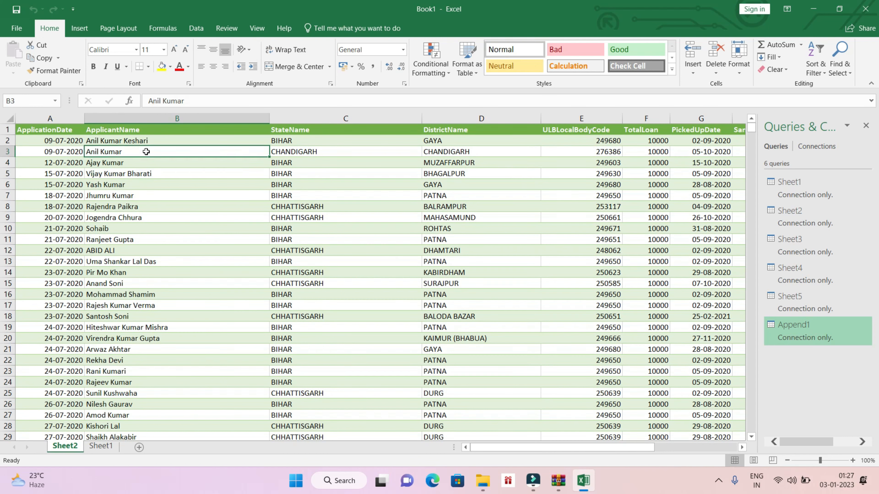
- Set the header row's fill to White, Background 1 and its font color to black
{"action": "left_click", "coordinate": [17, 128]}
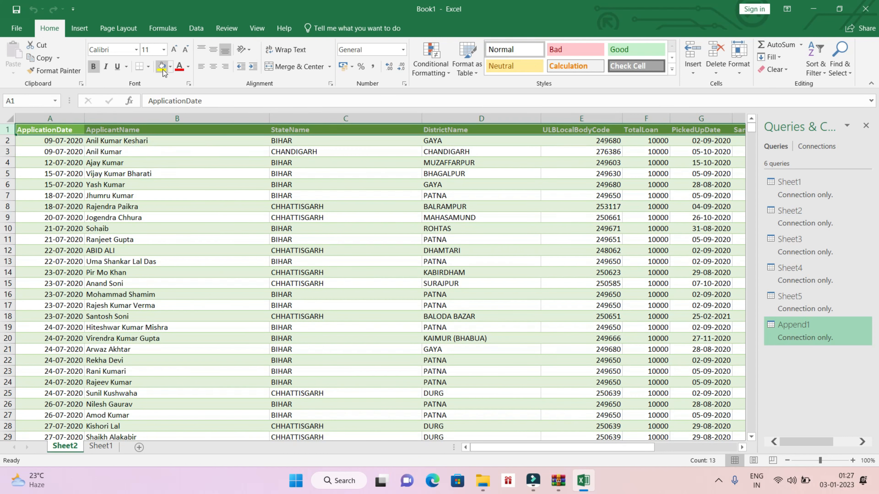
{"action": "left_click", "coordinate": [170, 67]}
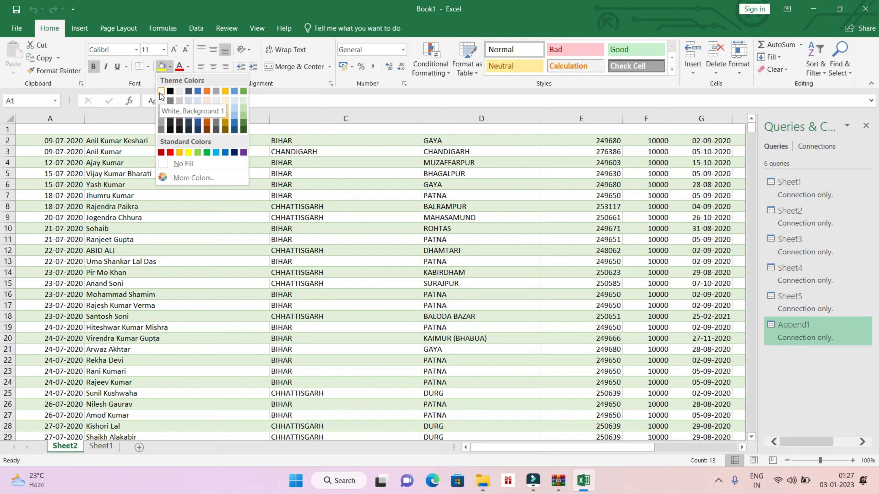
{"action": "left_click", "coordinate": [161, 92]}
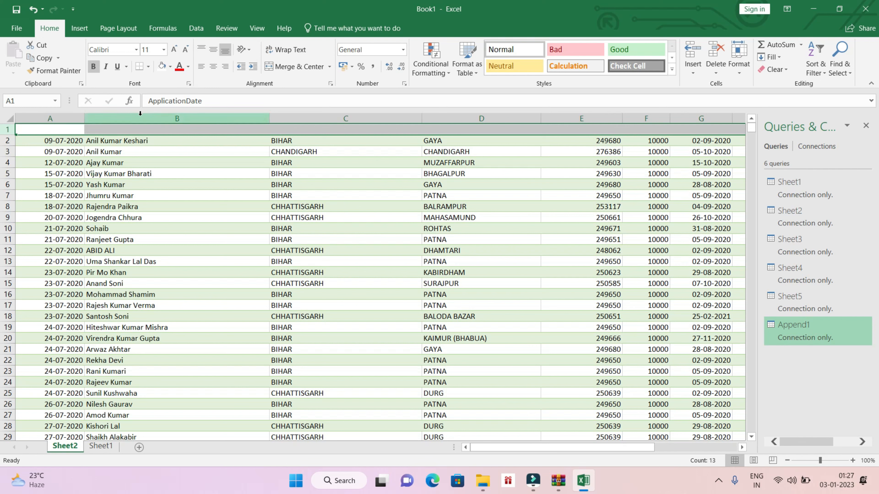
{"action": "left_click", "coordinate": [188, 66]}
{"action": "left_click", "coordinate": [194, 77]}
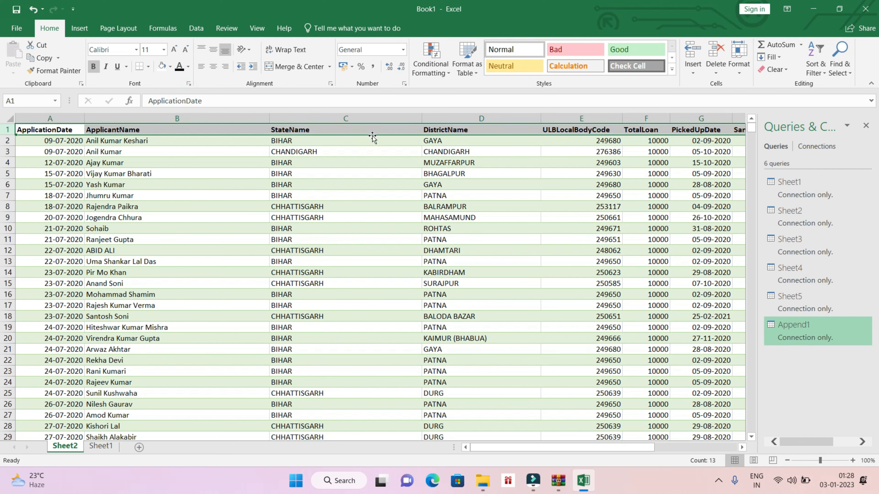
- Remove the banded fill color from the entire data range by applying No Fill
{"action": "left_click", "coordinate": [120, 152]}
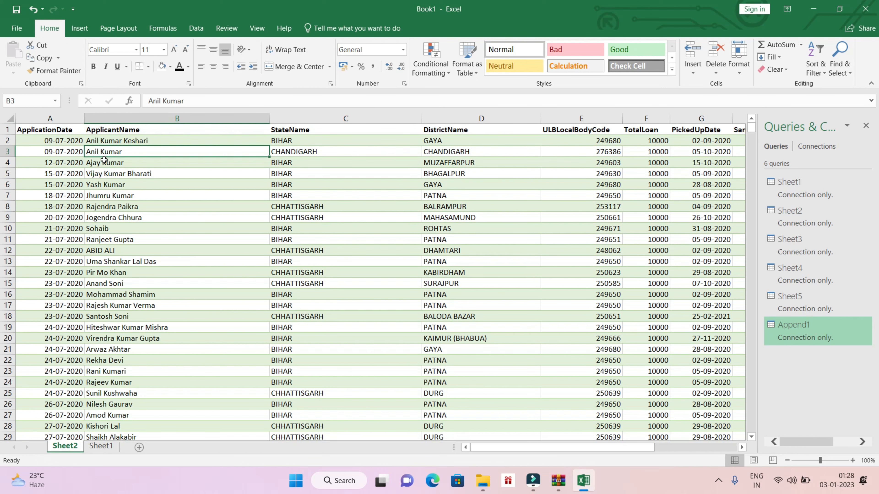
{"action": "key", "text": "ctrl+a"}
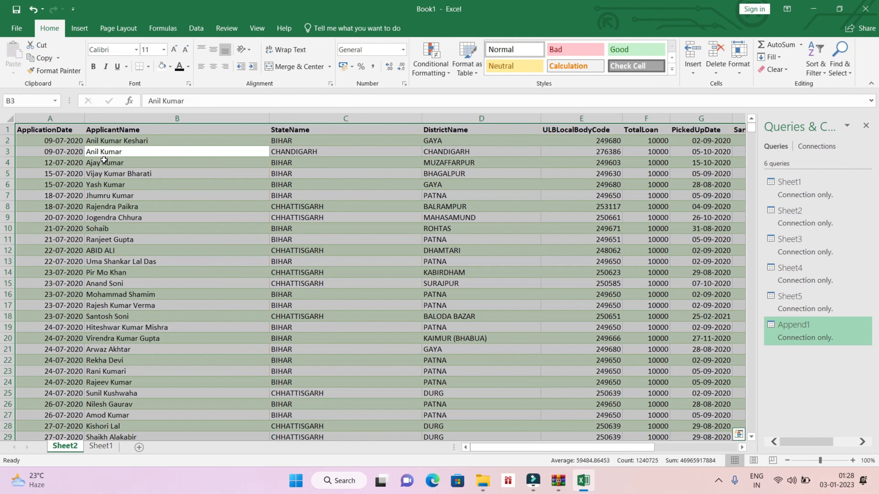
{"action": "key", "text": "alt+h"}
{"action": "key", "text": "h"}
{"action": "key", "text": "n"}
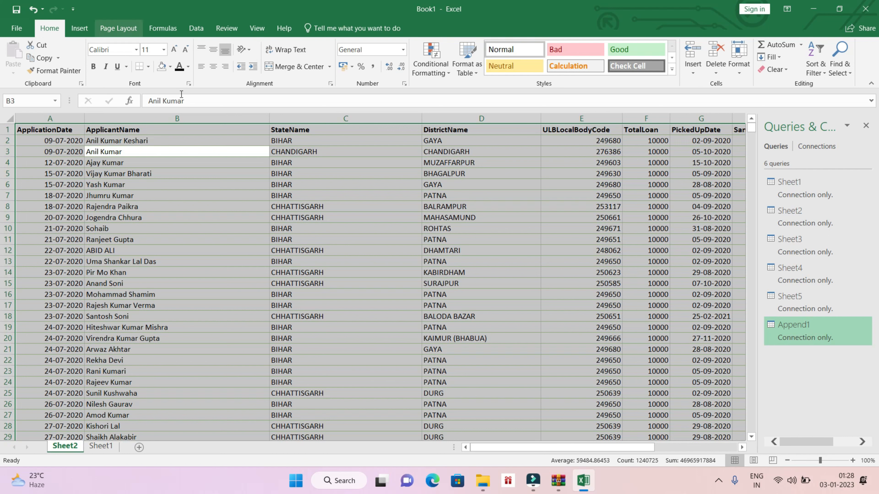
{"action": "key", "text": "alt"}
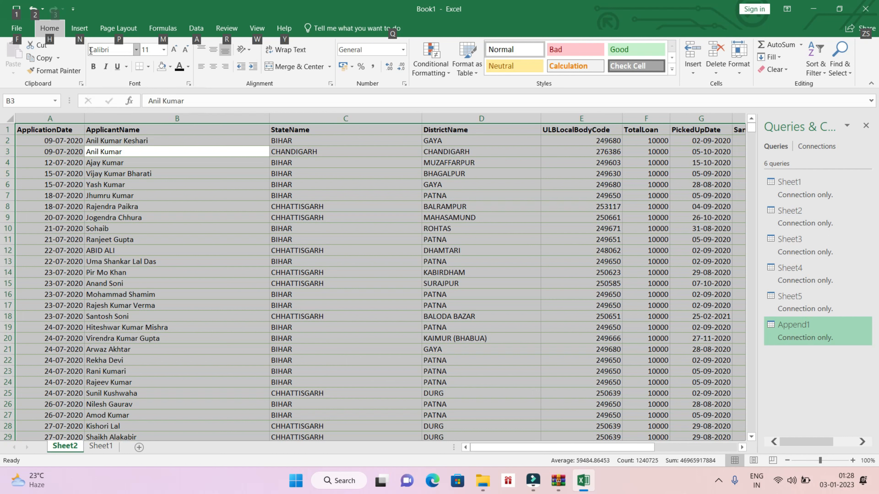
{"action": "key", "text": "h"}
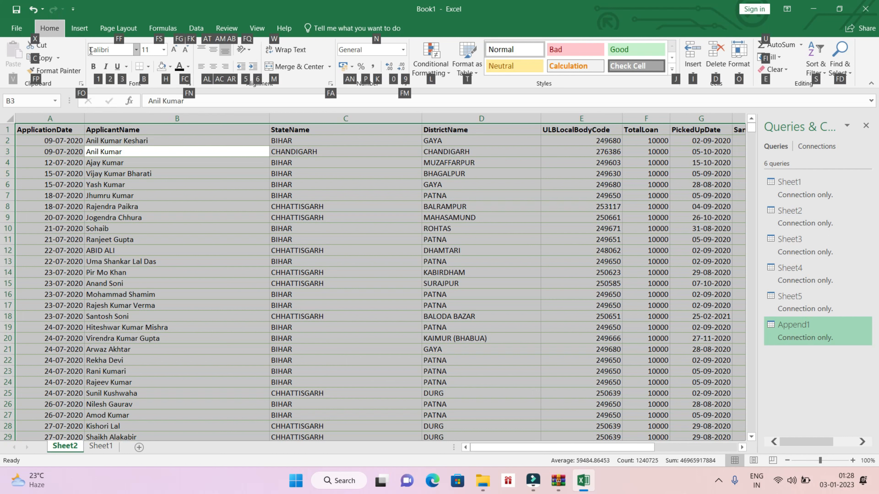
{"action": "key", "text": "h"}
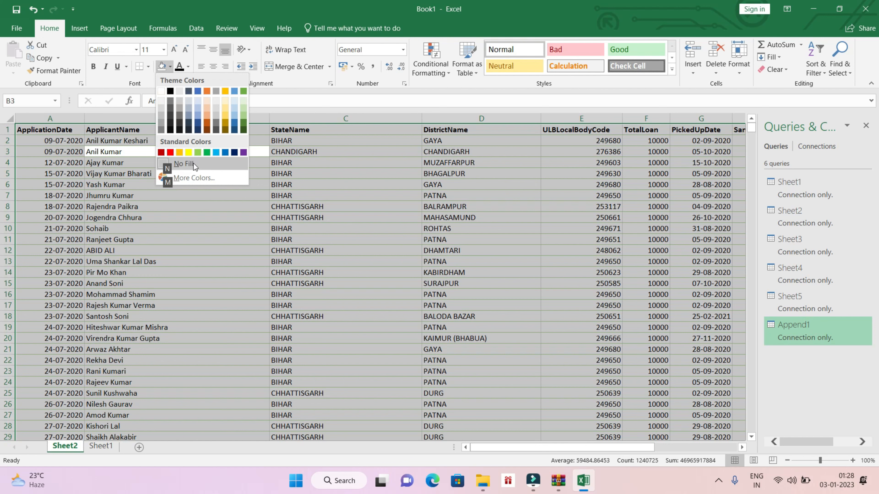
{"action": "left_click", "coordinate": [302, 196]}
{"action": "left_click", "coordinate": [302, 196]}
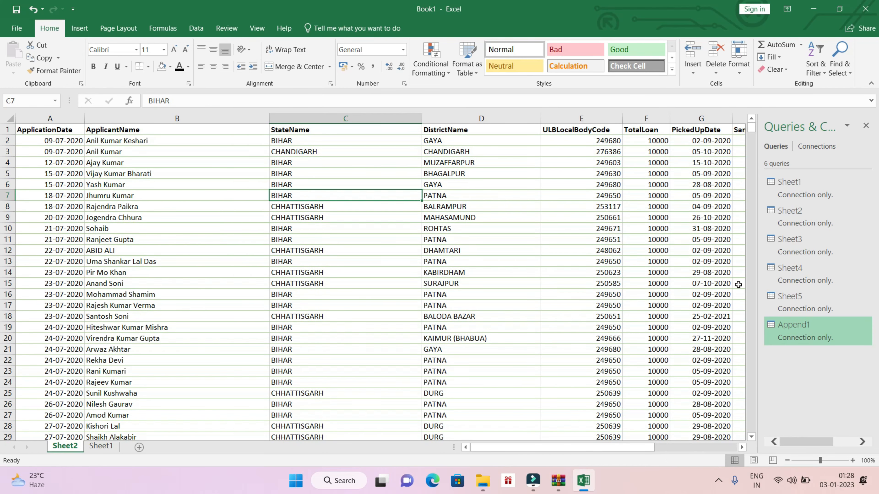
- Close the Queries & Connections pane and set all worksheet columns to one uniform width, just wide enough for the ApplicationDate header
{"action": "left_click", "coordinate": [866, 126]}
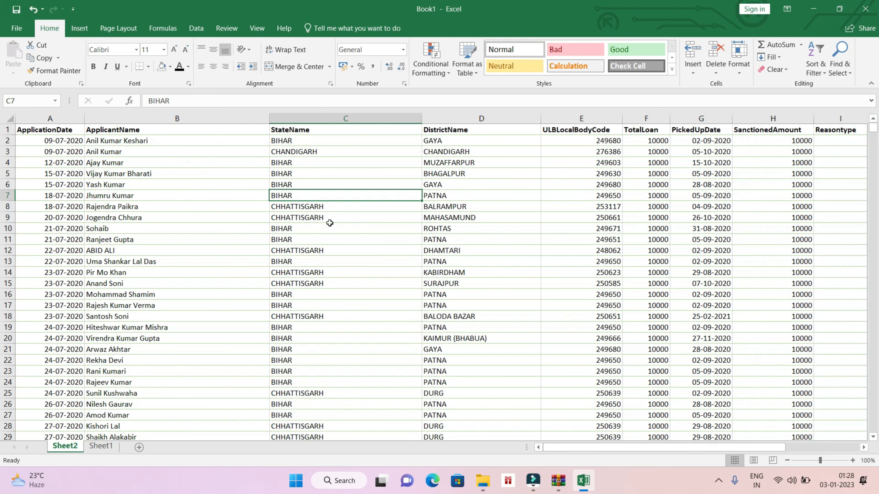
{"action": "left_click", "coordinate": [23, 118]}
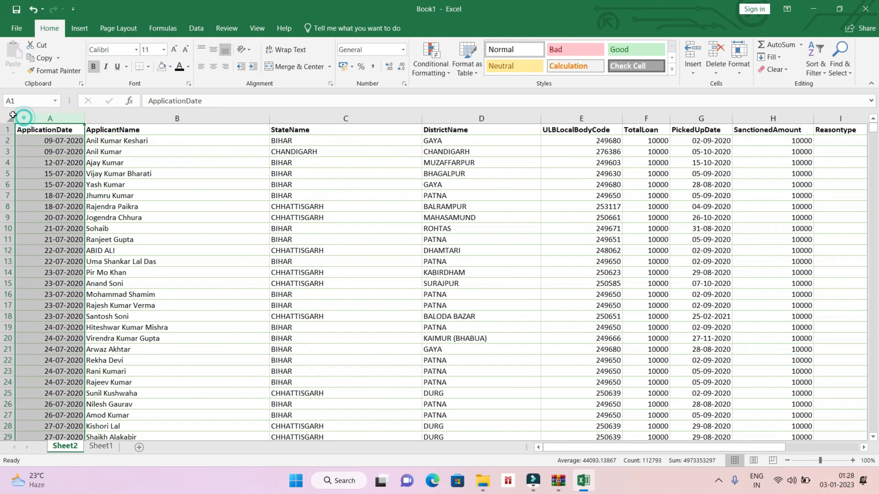
{"action": "left_click", "coordinate": [11, 117]}
{"action": "left_click_drag", "start_coordinate": [84, 119], "coordinate": [78, 119]}
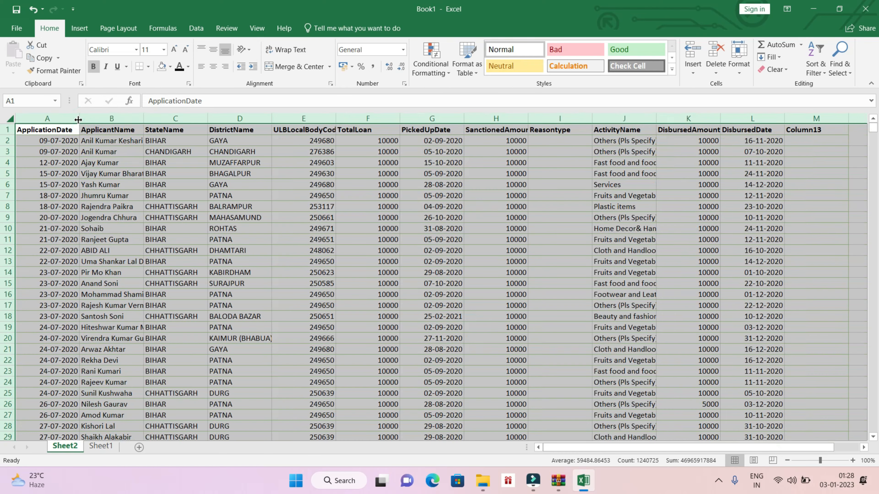
{"action": "left_click", "coordinate": [210, 171]}
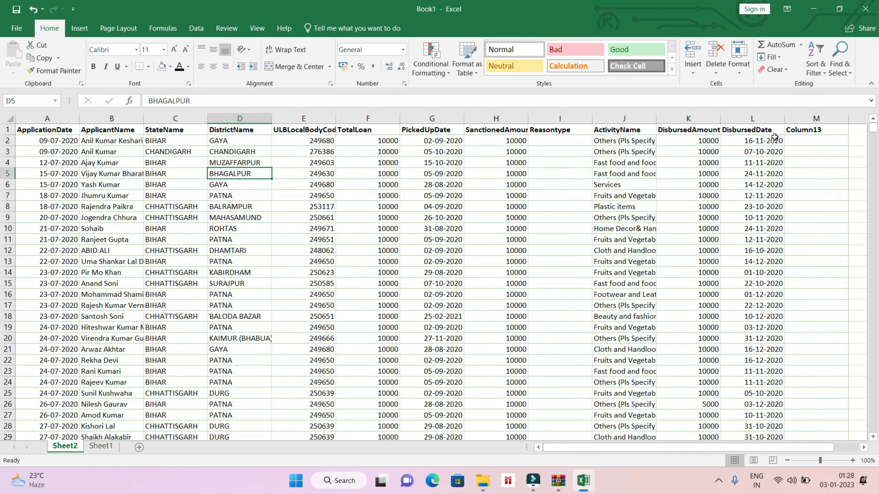
- Delete the empty Column13 column from the combined data
{"action": "left_click_drag", "start_coordinate": [788, 447], "coordinate": [808, 161]}
{"action": "right_click", "coordinate": [811, 119]}
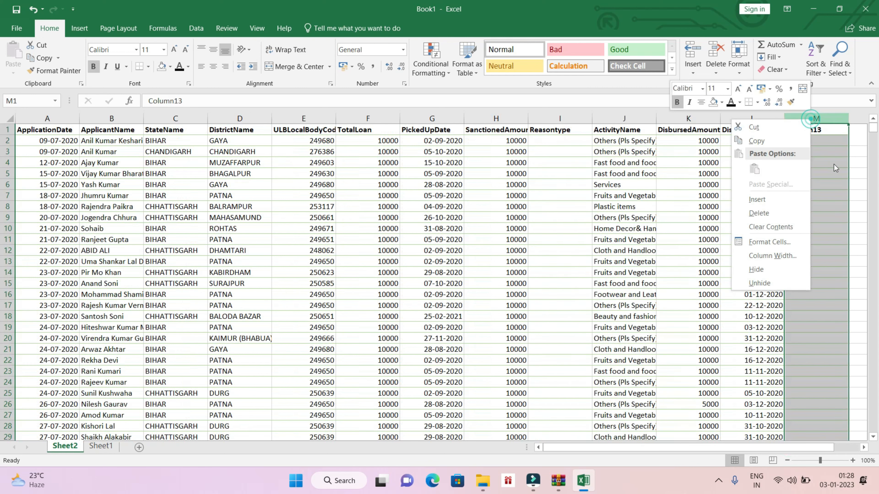
{"action": "left_click", "coordinate": [774, 217]}
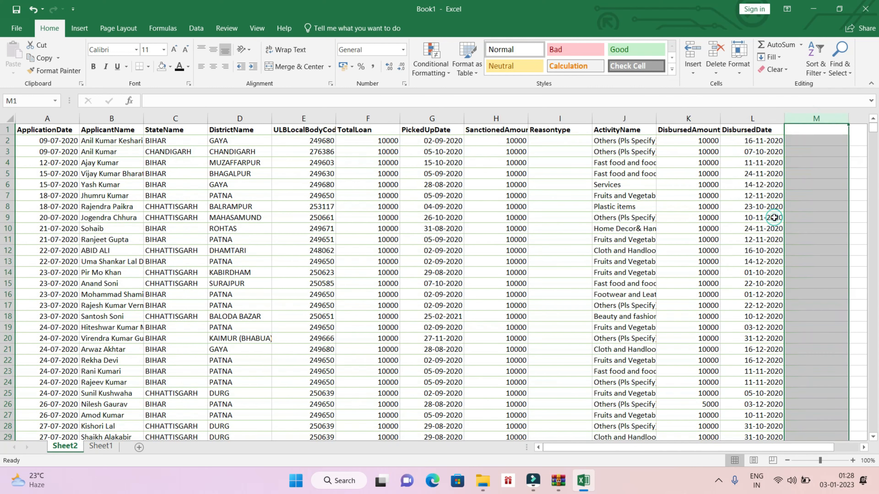
{"action": "left_click", "coordinate": [696, 242]}
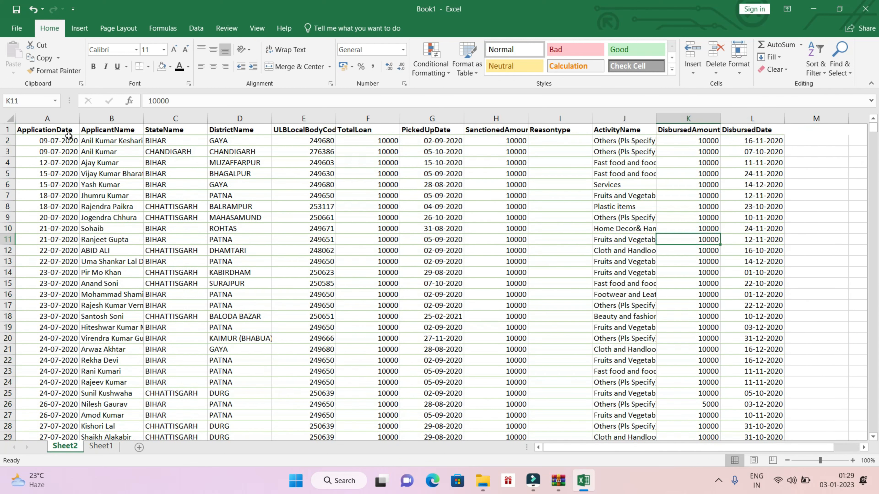
- Examine the combined data from its first to its last row and across its columns up to DisbursedDate
{"action": "scroll", "coordinate": [98, 138], "scroll_direction": "down", "scroll_amount": 5}
{"action": "scroll", "coordinate": [104, 166], "scroll_direction": "up", "scroll_amount": 5}
{"action": "left_click", "coordinate": [66, 117]}
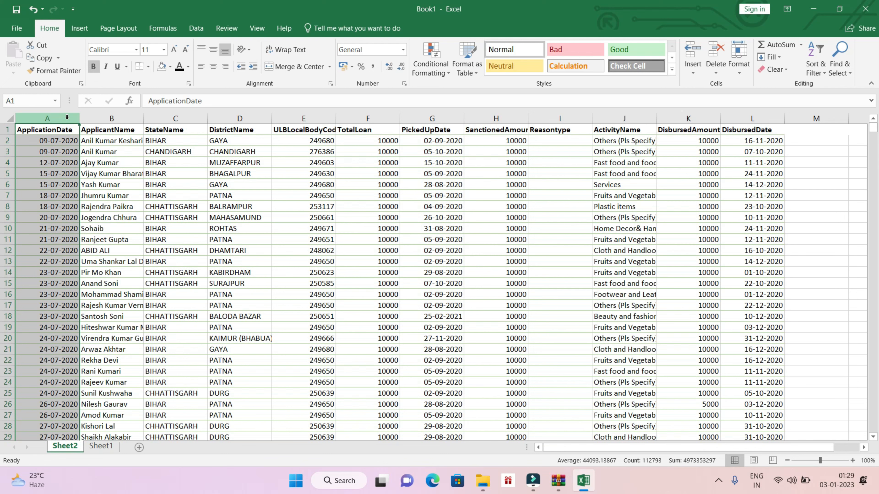
{"action": "left_click", "coordinate": [66, 140]}
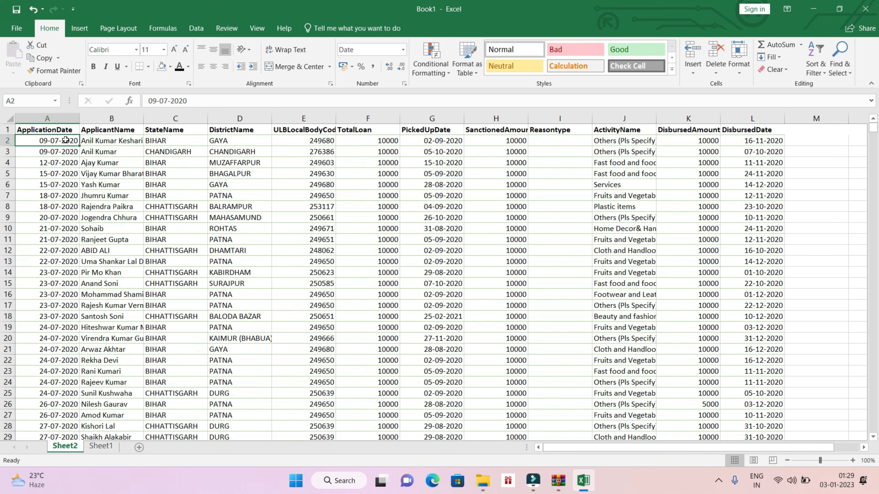
{"action": "key", "text": "ctrl+Down"}
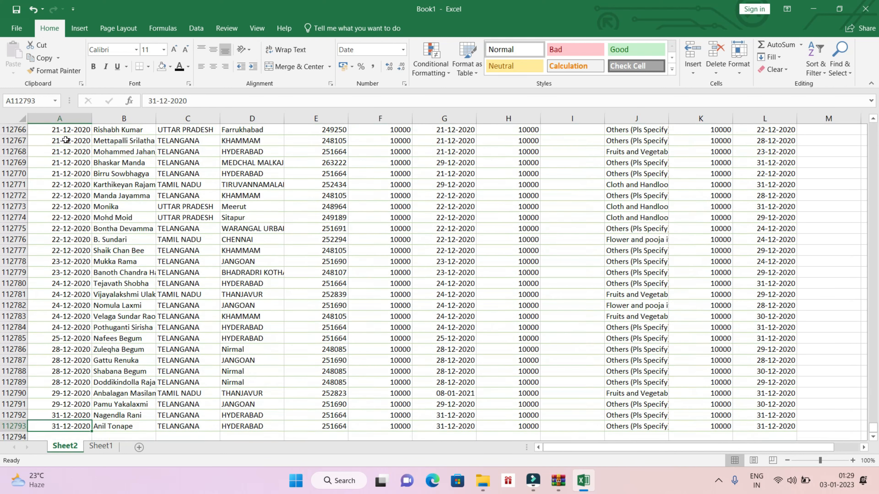
{"action": "key", "text": "ctrl+Up"}
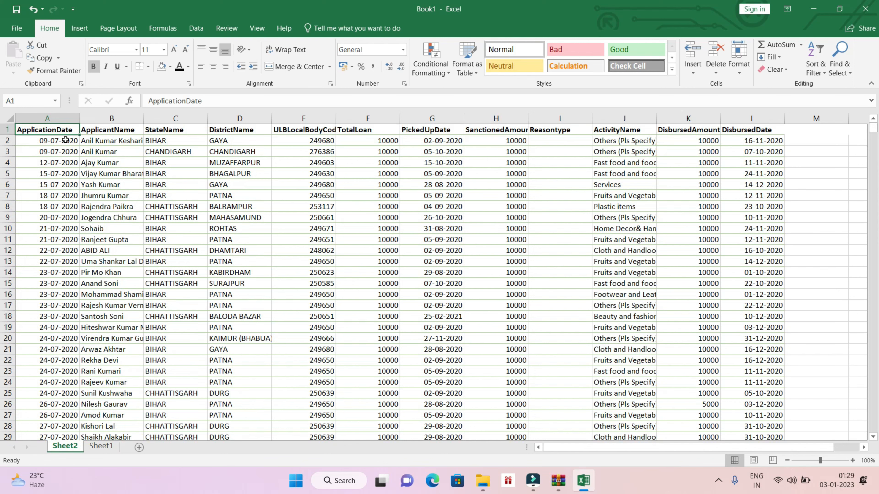
{"action": "key", "text": "ctrl+Down"}
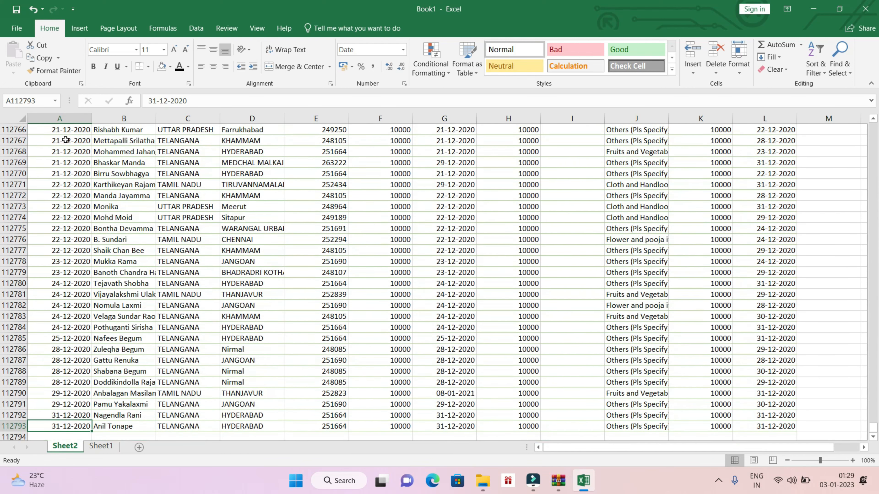
{"action": "scroll", "coordinate": [80, 177], "scroll_direction": "up", "scroll_amount": 5}
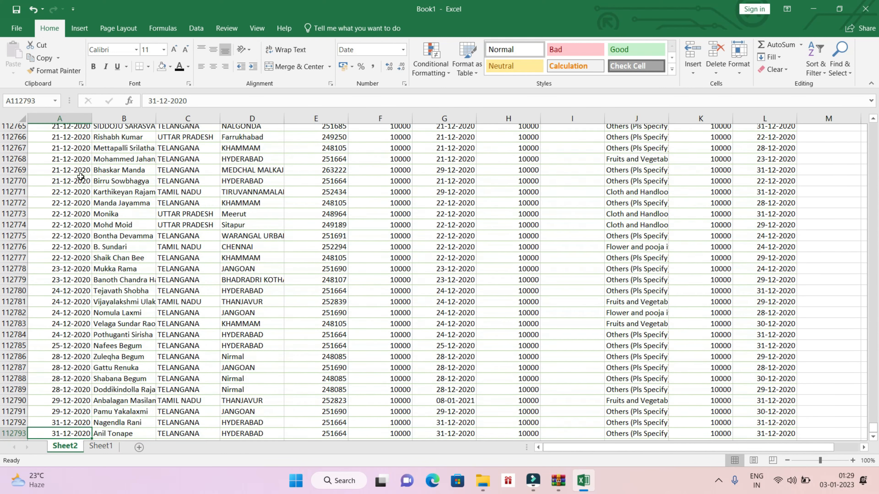
{"action": "key", "text": "ctrl+Up"}
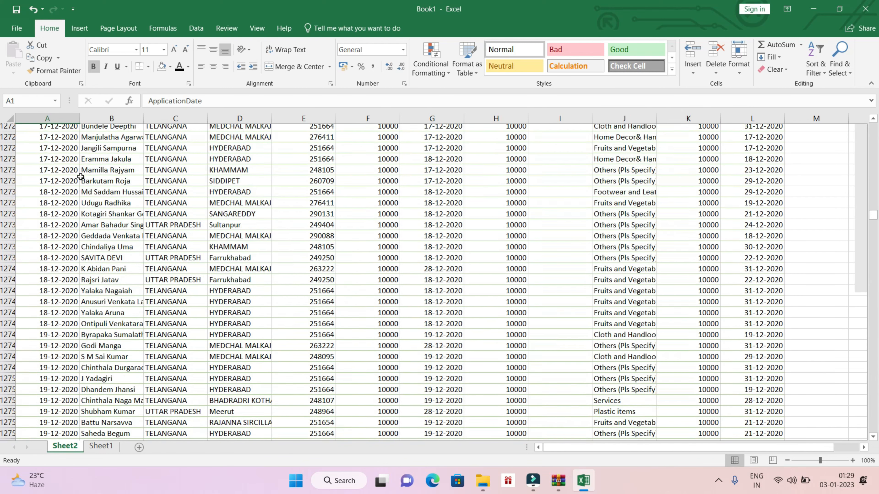
{"action": "key", "text": "Down"}
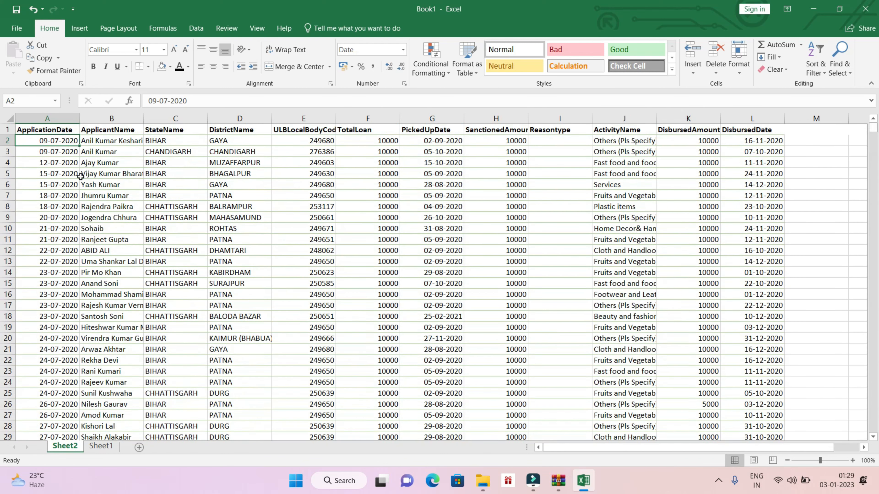
{"action": "key", "text": "ctrl+Down"}
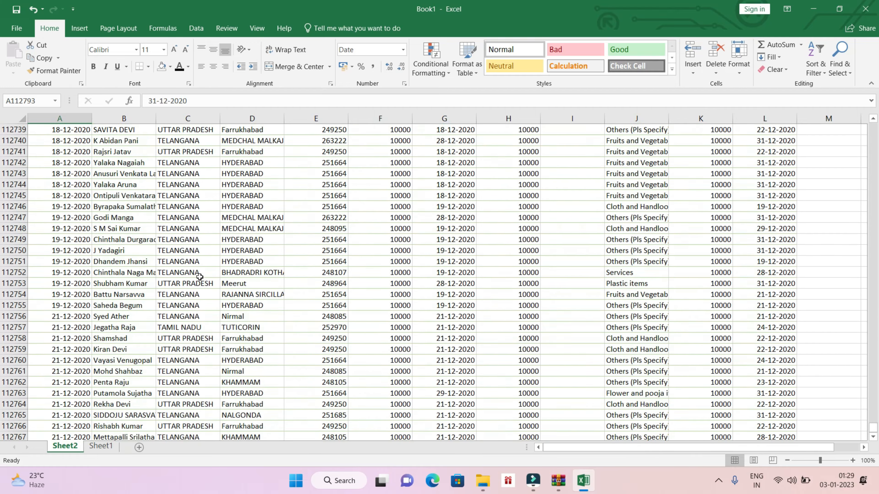
{"action": "scroll", "coordinate": [199, 277], "scroll_direction": "up", "scroll_amount": 12}
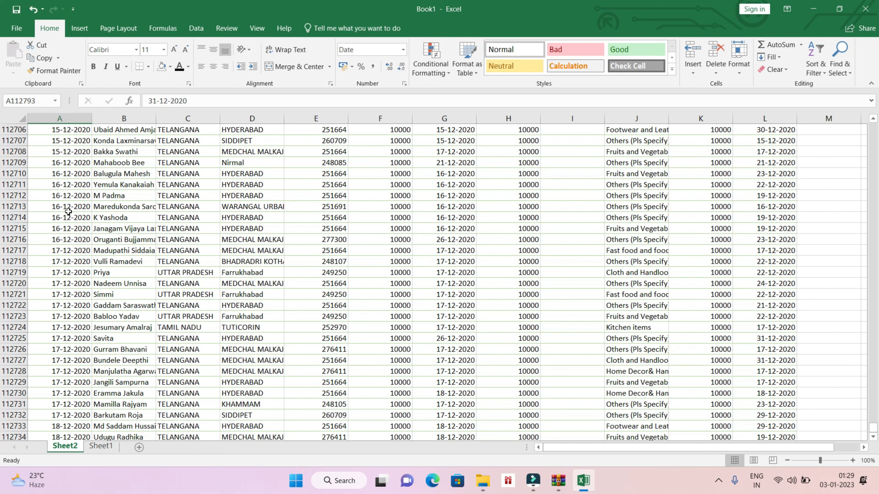
{"action": "left_click_drag", "start_coordinate": [79, 119], "coordinate": [696, 121]}
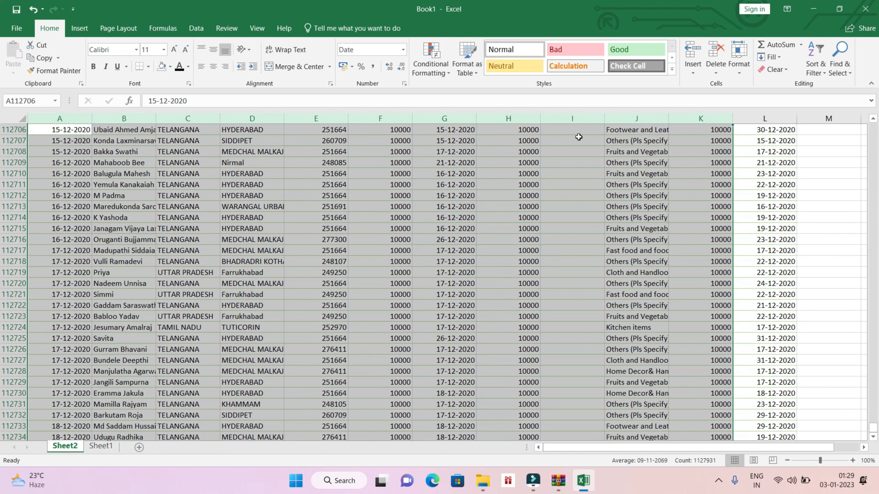
{"action": "left_click_drag", "start_coordinate": [128, 119], "coordinate": [742, 118]}
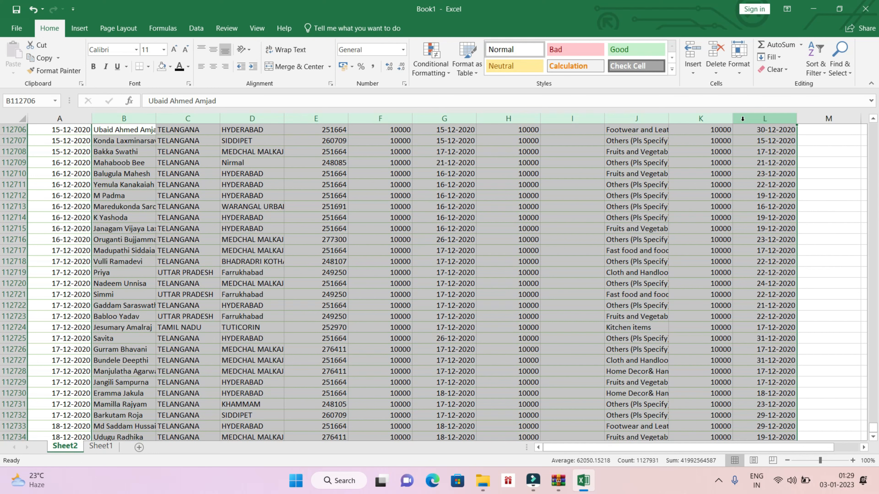
{"action": "left_click", "coordinate": [251, 292]}
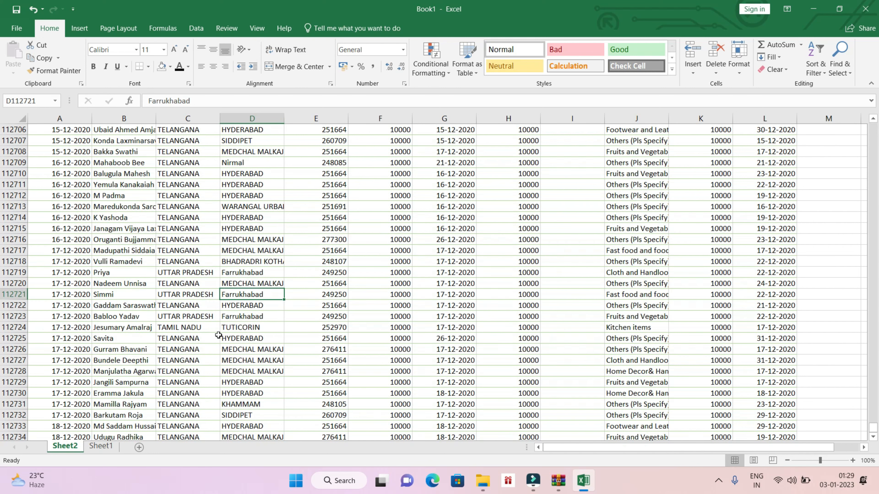
{"action": "scroll", "coordinate": [337, 322], "scroll_direction": "down", "scroll_amount": 5}
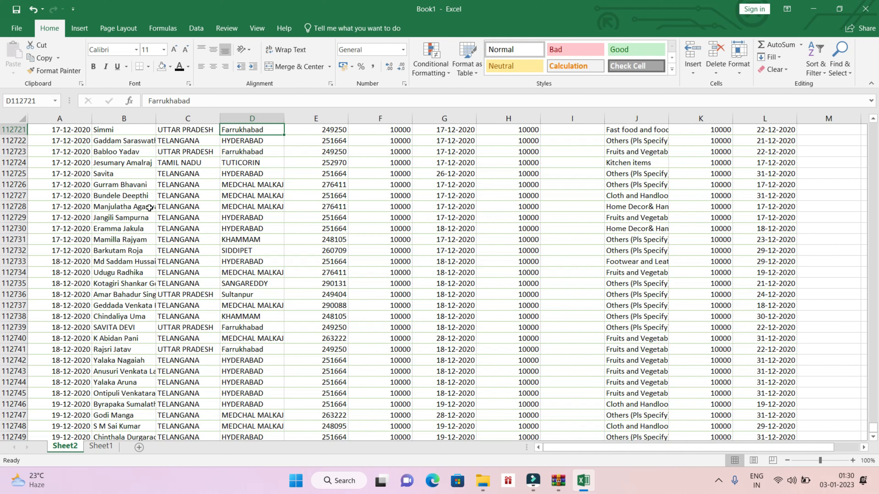
- On the blank Sheet1, start a workbook data import from the MULTIPLE SHEET file
{"action": "left_click", "coordinate": [100, 446]}
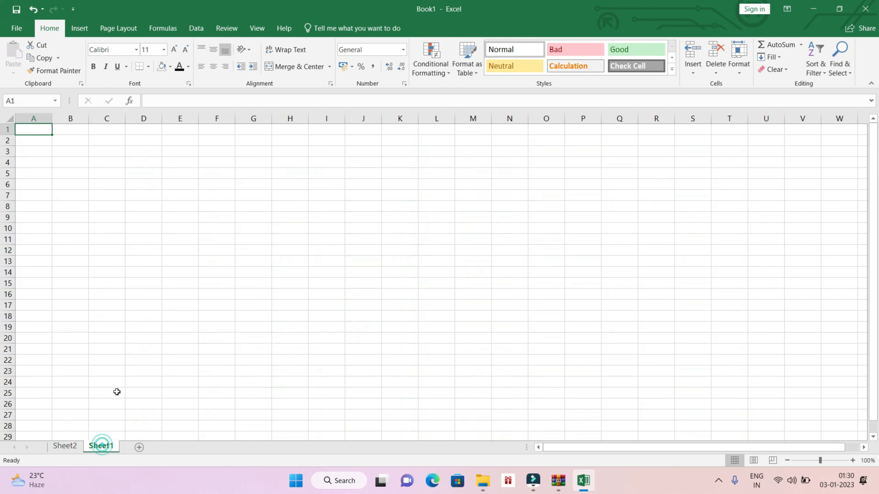
{"action": "left_click", "coordinate": [196, 27]}
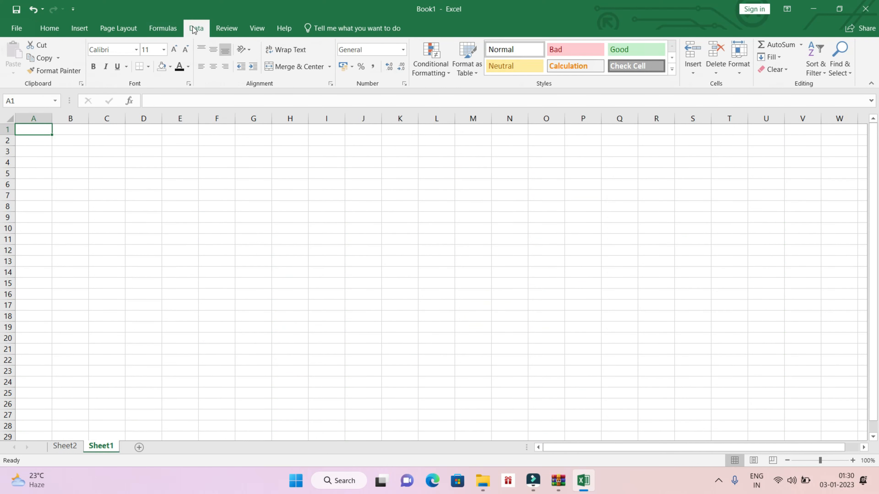
{"action": "left_click", "coordinate": [13, 69]}
{"action": "mouse_move", "coordinate": [59, 93]}
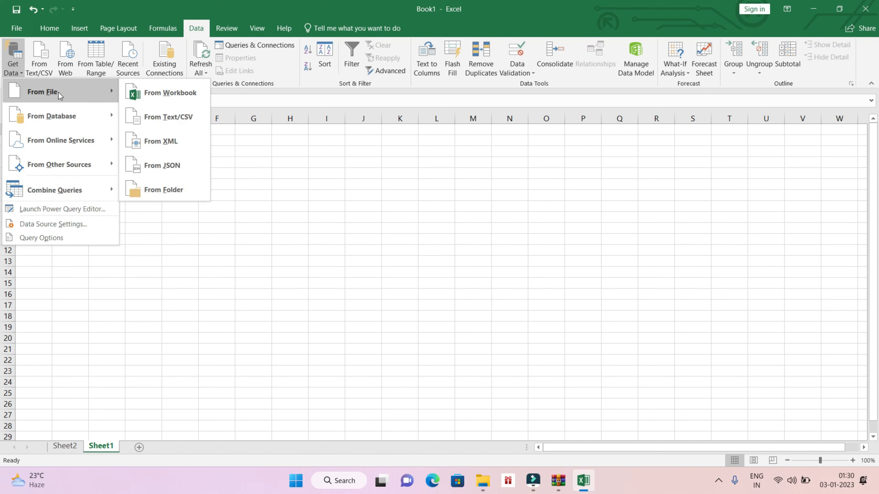
{"action": "left_click", "coordinate": [161, 95]}
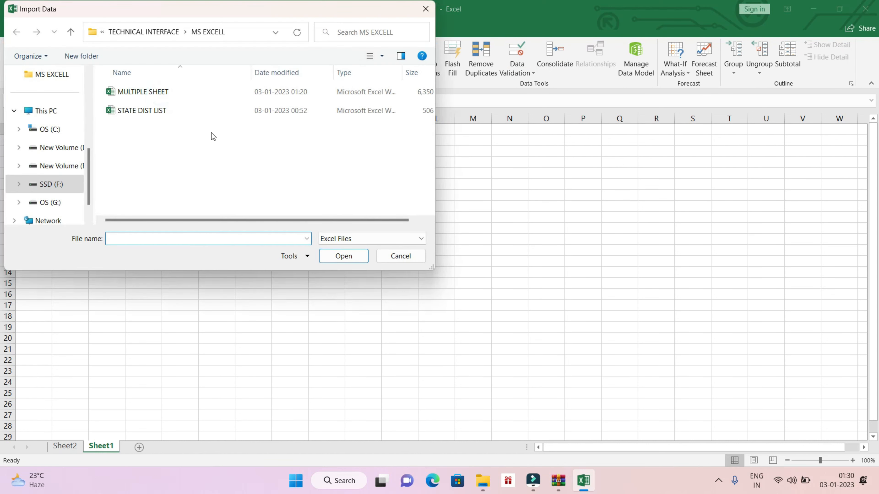
{"action": "double_click", "coordinate": [186, 94]}
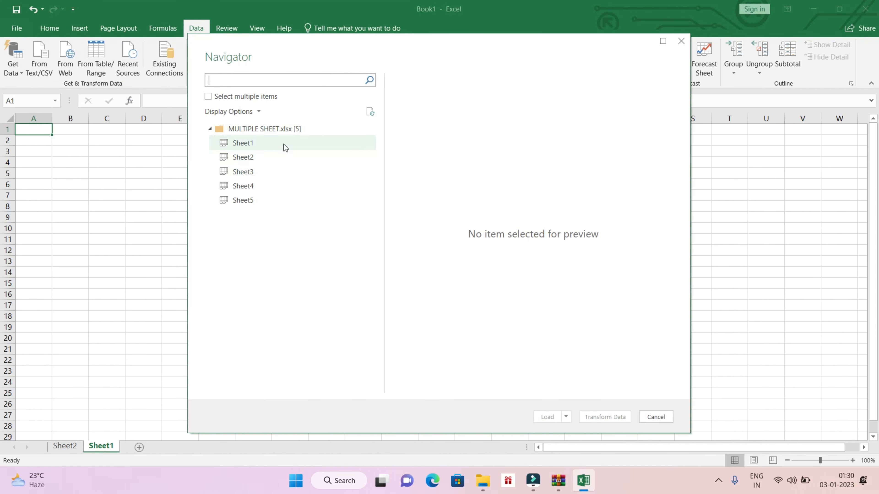
- Load Sheet1 of the imported workbook as a query with the Only Create Connection option
{"action": "left_click", "coordinate": [283, 144]}
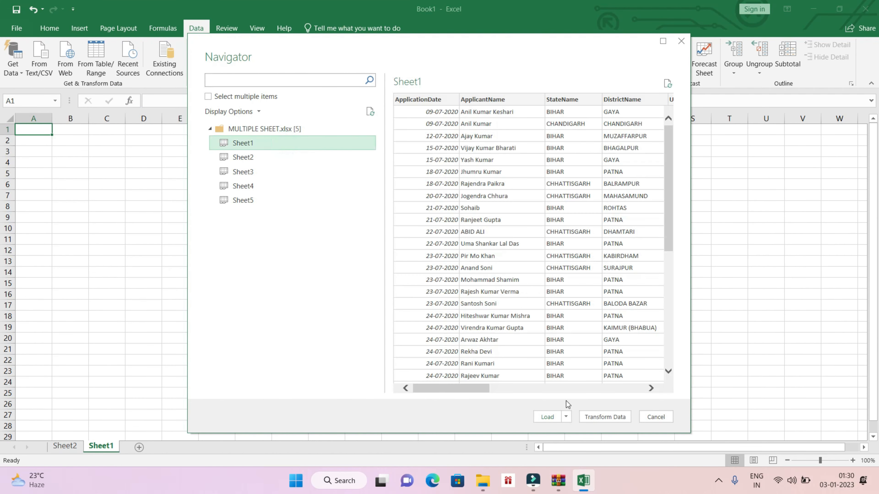
{"action": "left_click", "coordinate": [566, 418]}
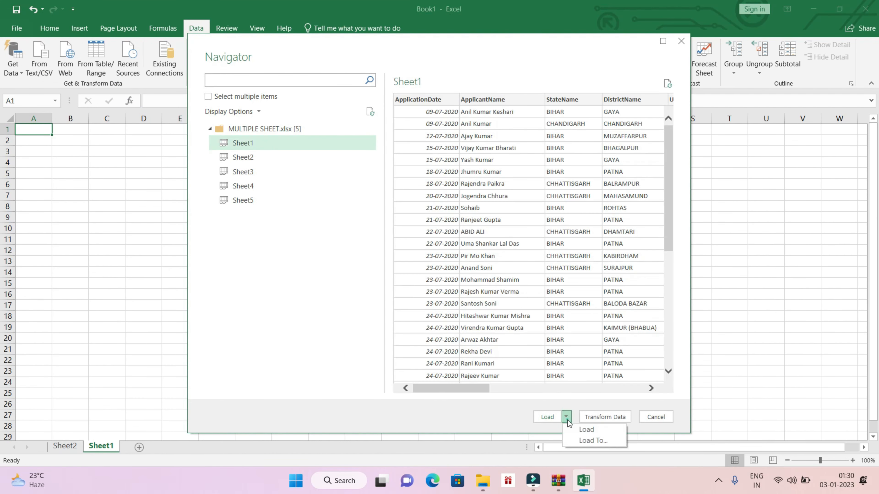
{"action": "left_click", "coordinate": [596, 440]}
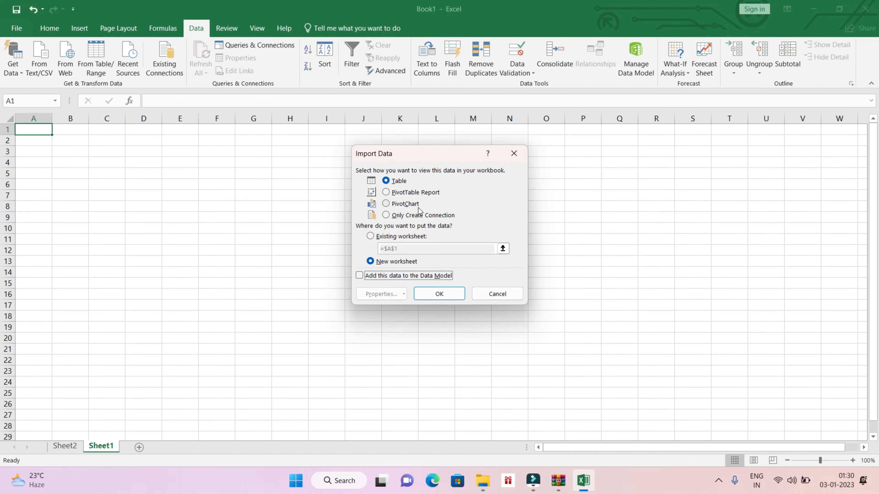
{"action": "left_click", "coordinate": [417, 216]}
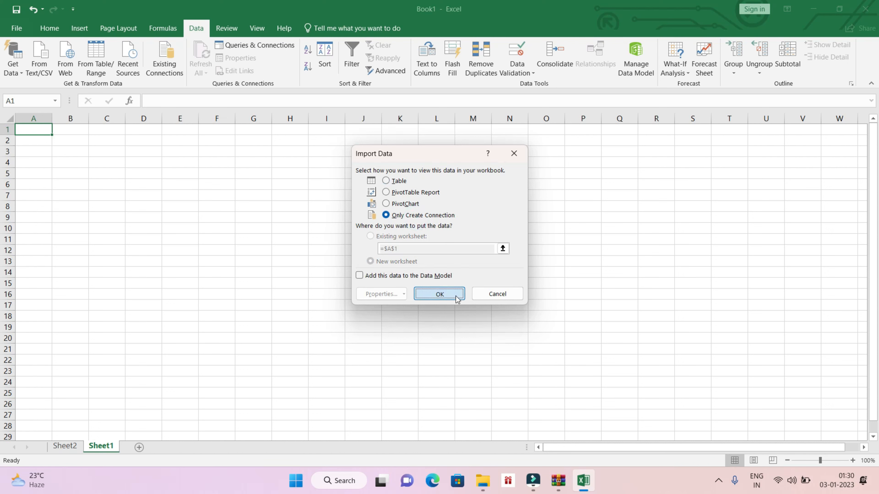
{"action": "left_click", "coordinate": [455, 295]}
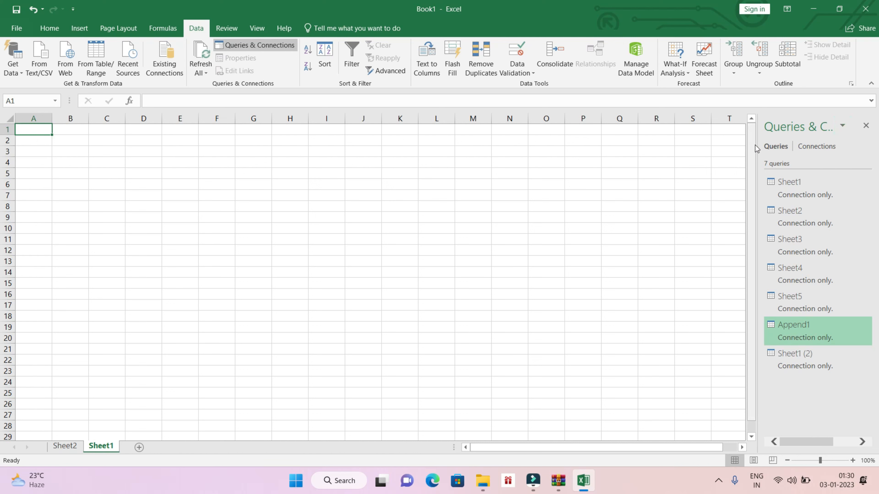
{"action": "left_click_drag", "start_coordinate": [748, 147], "coordinate": [678, 145]}
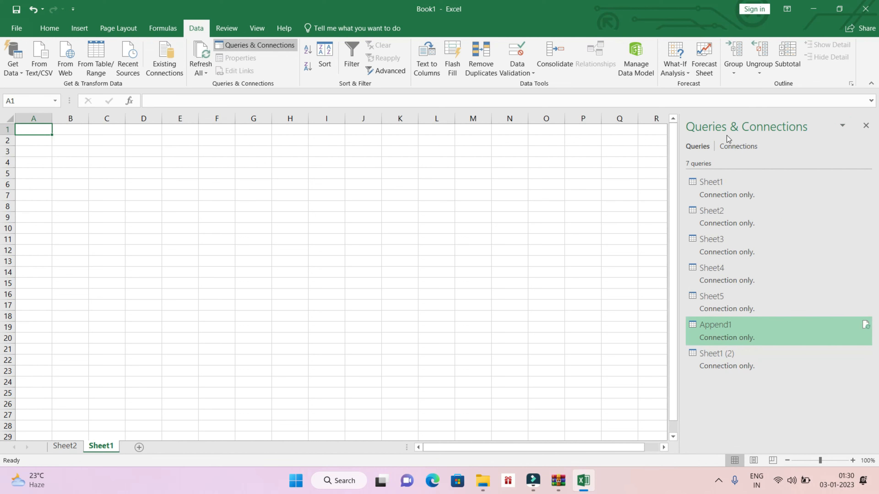
{"action": "left_click_drag", "start_coordinate": [679, 159], "coordinate": [744, 164]}
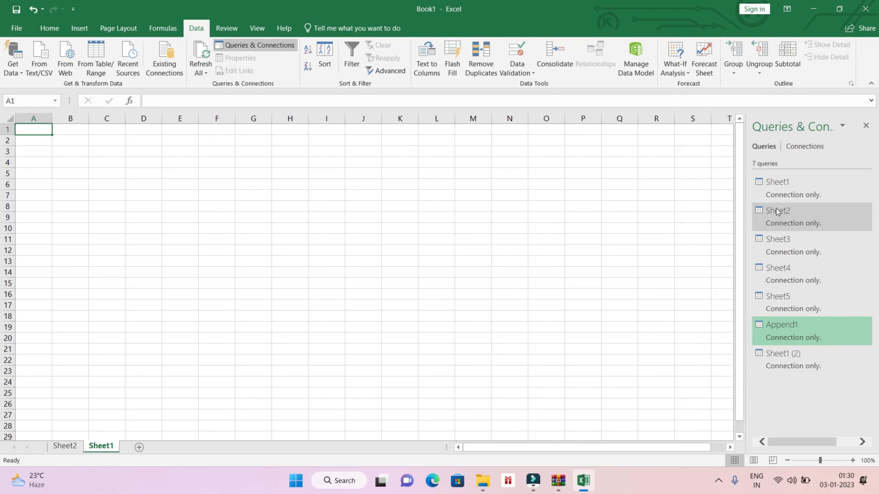